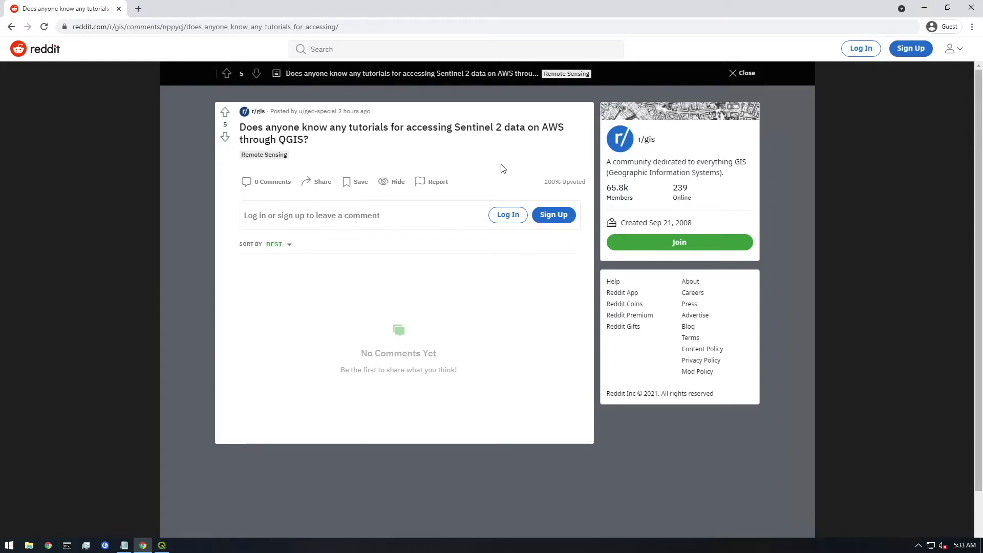
# - Search Google for 'aws s3 open registry' and open the Registry of Open Data on AWS
pyautogui.moveTo(279, 139); pyautogui.dragTo(302, 140)
pyautogui.click(287, 143)
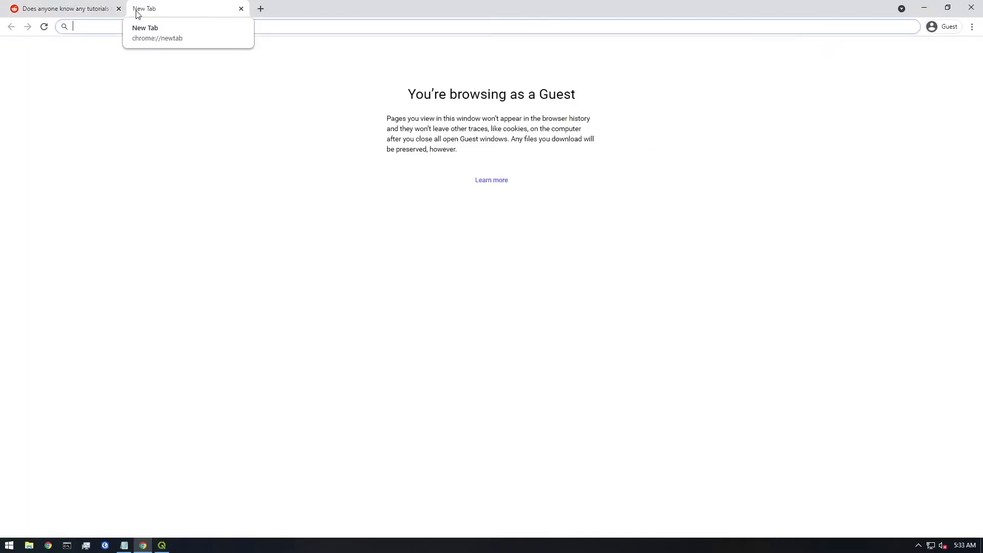
pyautogui.write('aws s3 ')
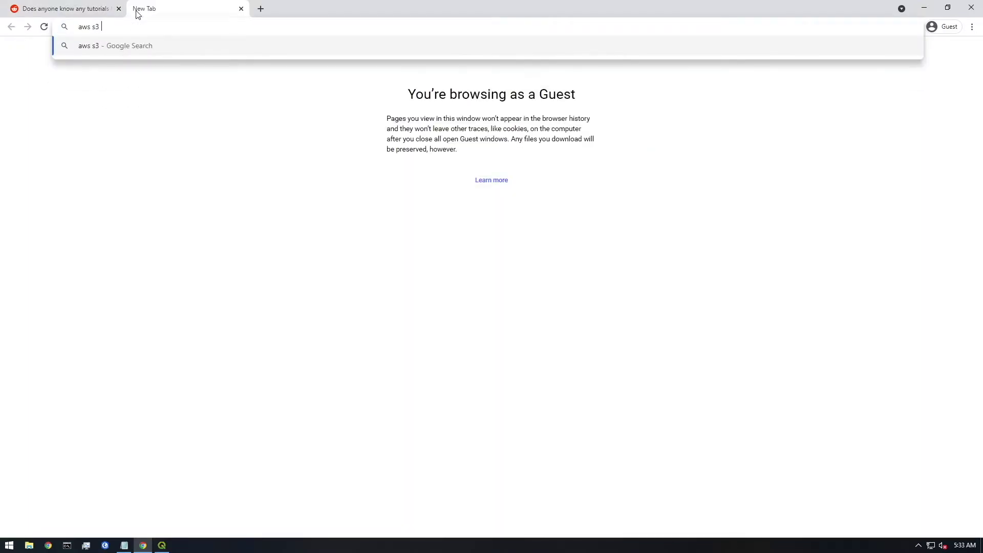
pyautogui.write('open registry')
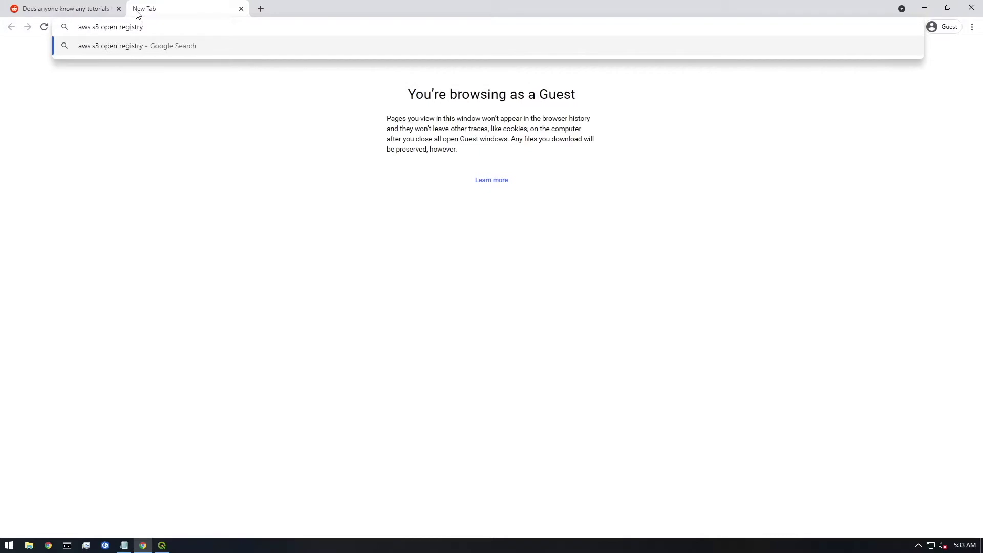
pyautogui.press('Return')
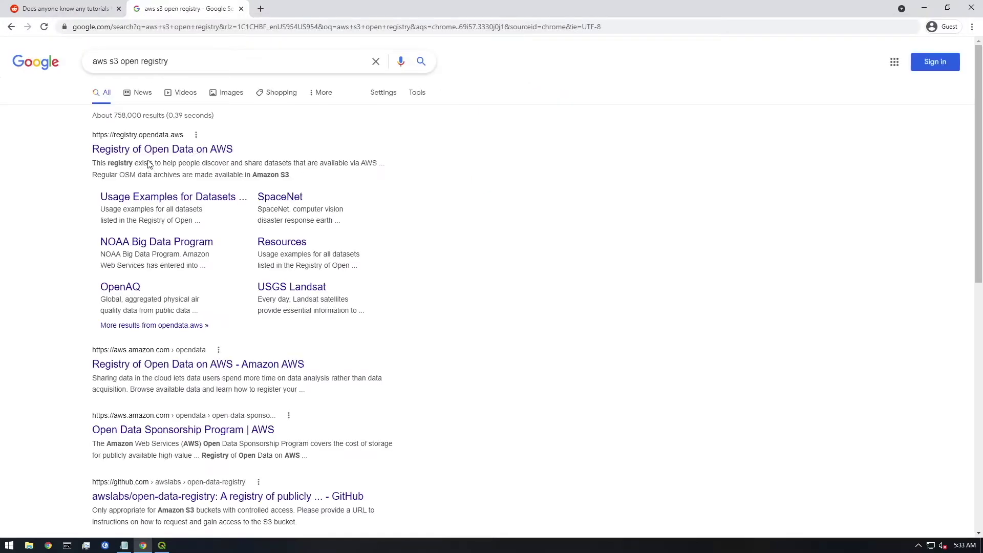
pyautogui.click(147, 157)
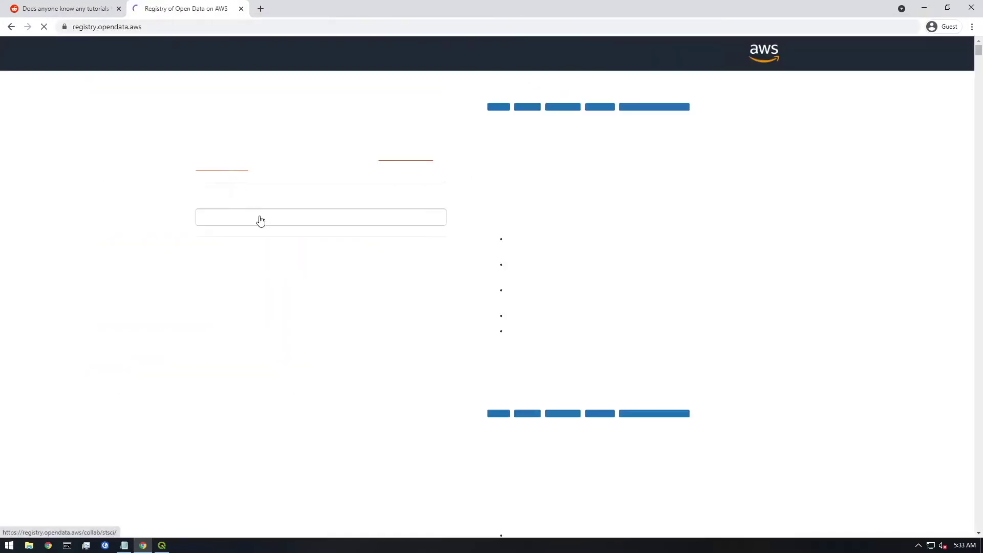
# - Search datasets for 'sentinel', open Sentinel-2 and Sentinel-2 COG pages in new tabs, view Sentinel-2
pyautogui.write('sentinel')
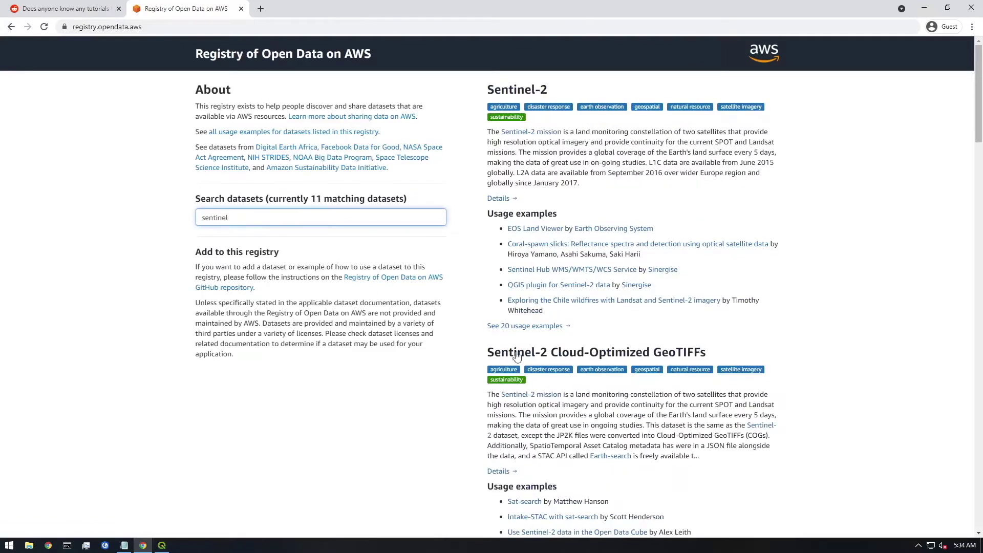
pyautogui.scroll(-10, 600, 331)
pyautogui.scroll(10, 599, 318)
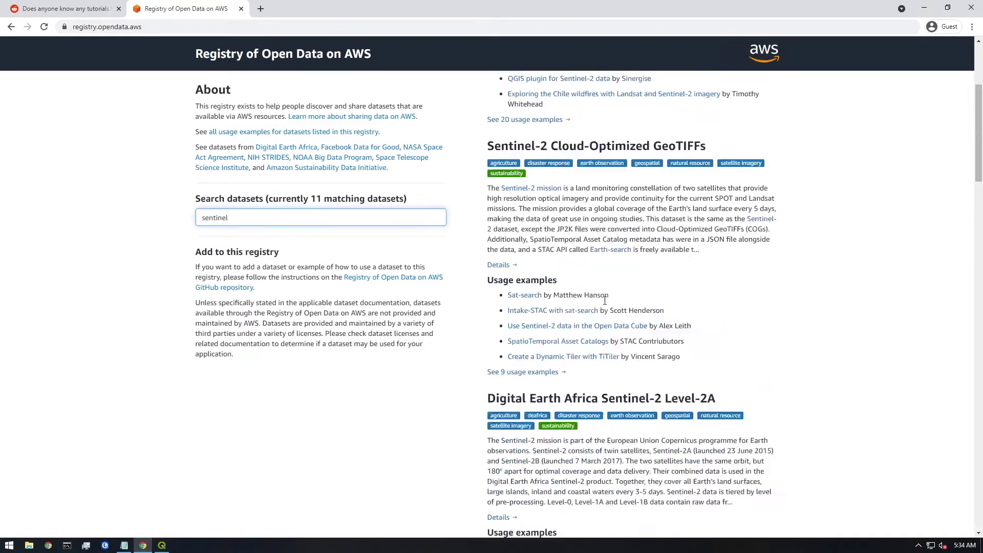
pyautogui.rightClick(519, 91)
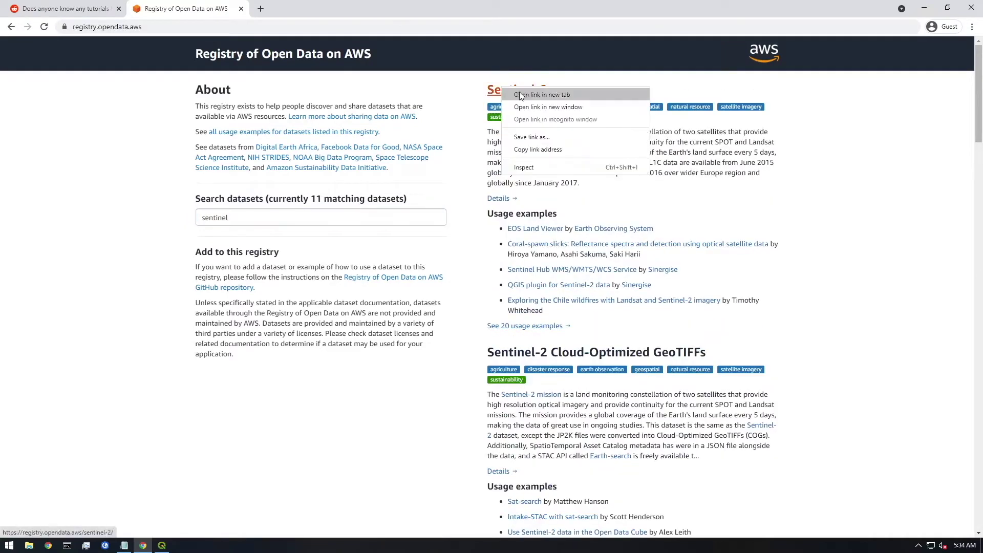
pyautogui.click(588, 97)
pyautogui.rightClick(563, 355)
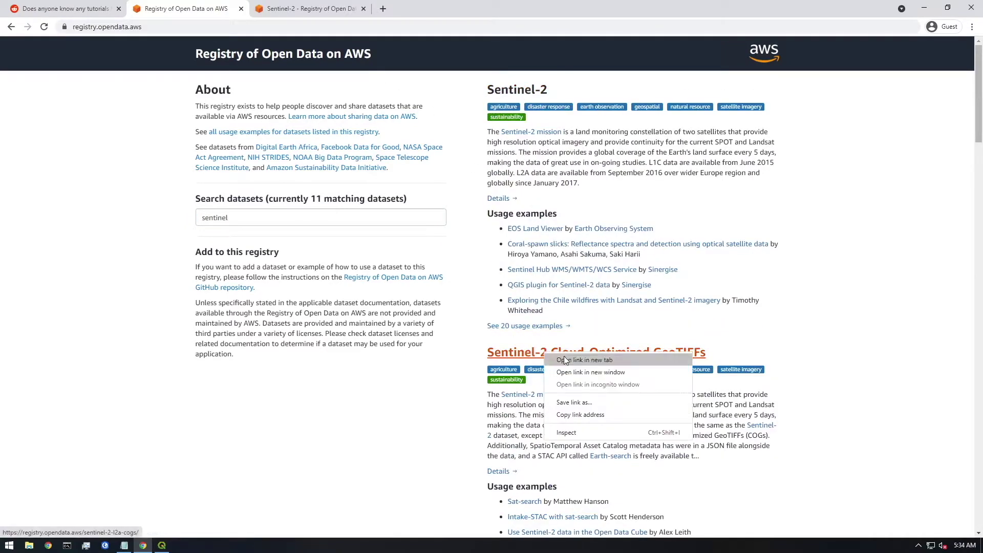
pyautogui.click(589, 362)
pyautogui.click(310, 9)
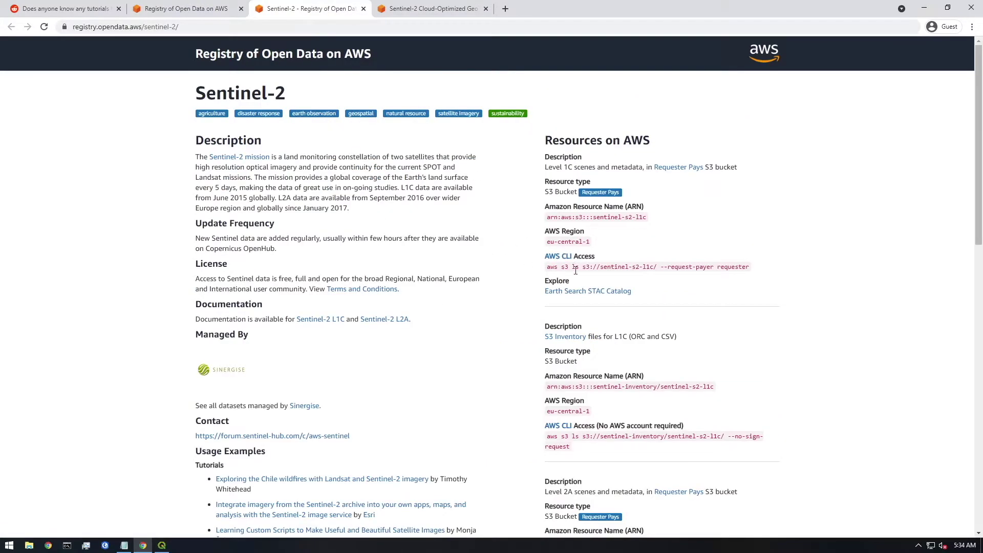
# - Select the --request-payer flag, close the Sentinel-2 tab, and select the COG page's aws s3 ls command
pyautogui.moveTo(662, 268); pyautogui.dragTo(712, 266)
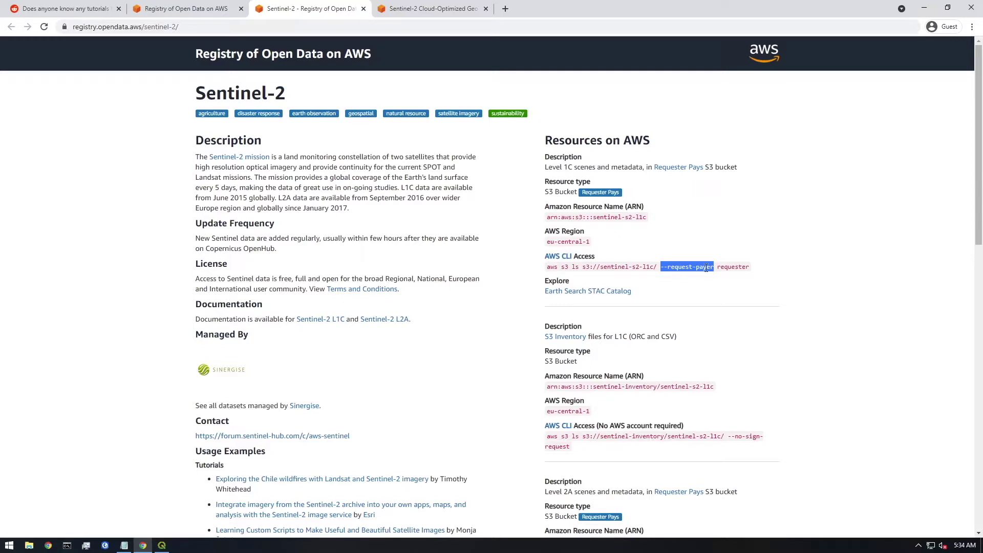
pyautogui.moveTo(714, 267); pyautogui.dragTo(659, 267)
pyautogui.click(363, 9)
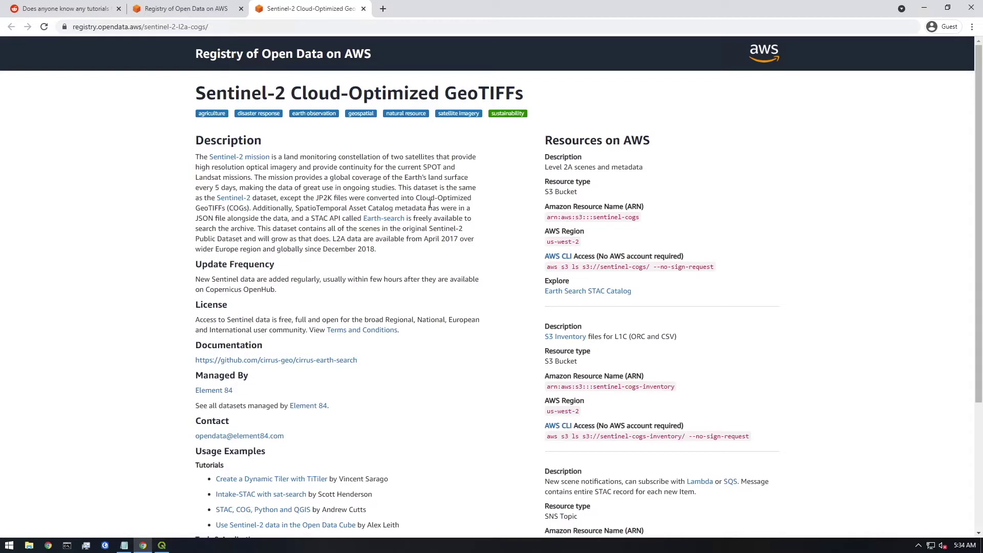
pyautogui.moveTo(705, 265); pyautogui.dragTo(654, 267)
pyautogui.click(554, 267)
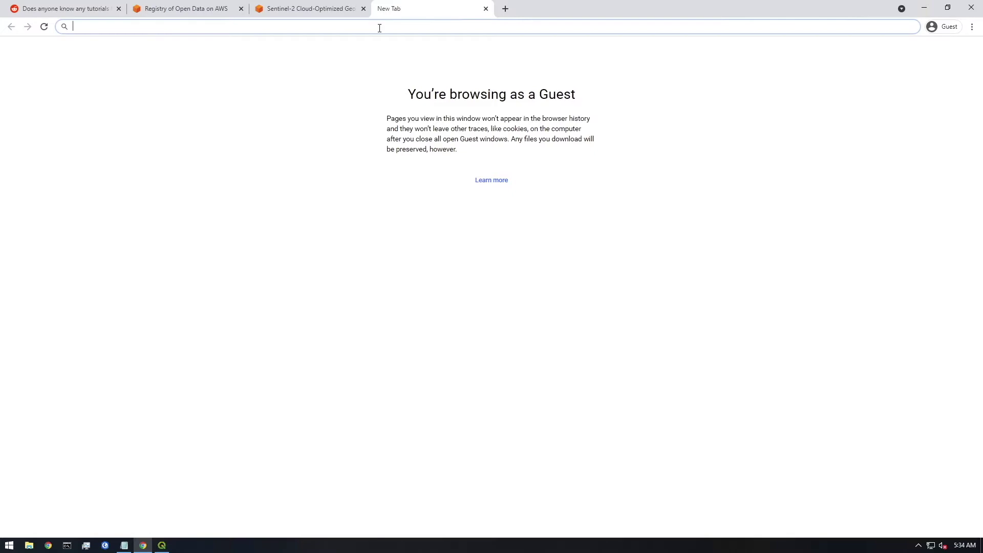
# - Search 'aws cli', look at the AWS Command Line Interface page, then close it
pyautogui.write('aws cli')
pyautogui.press('Return')
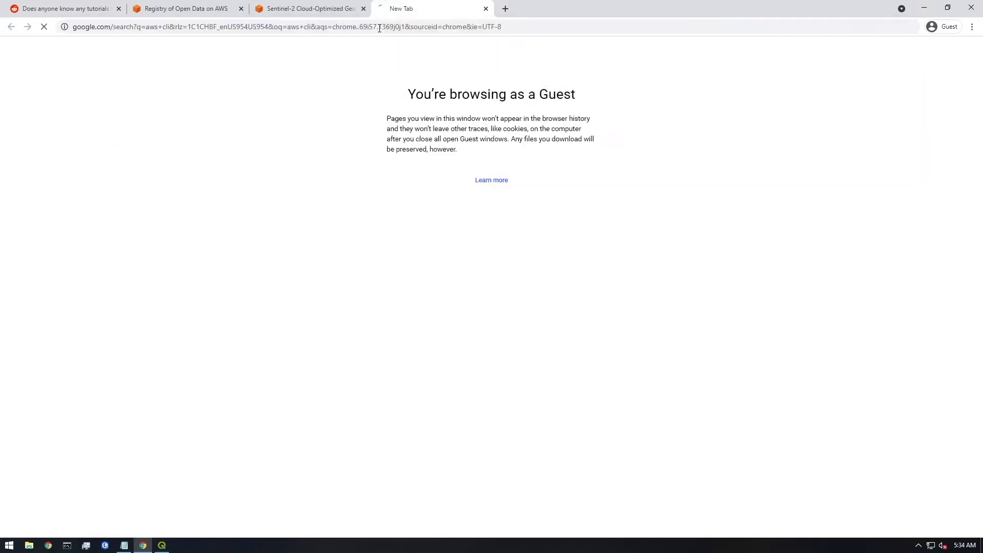
pyautogui.click(115, 151)
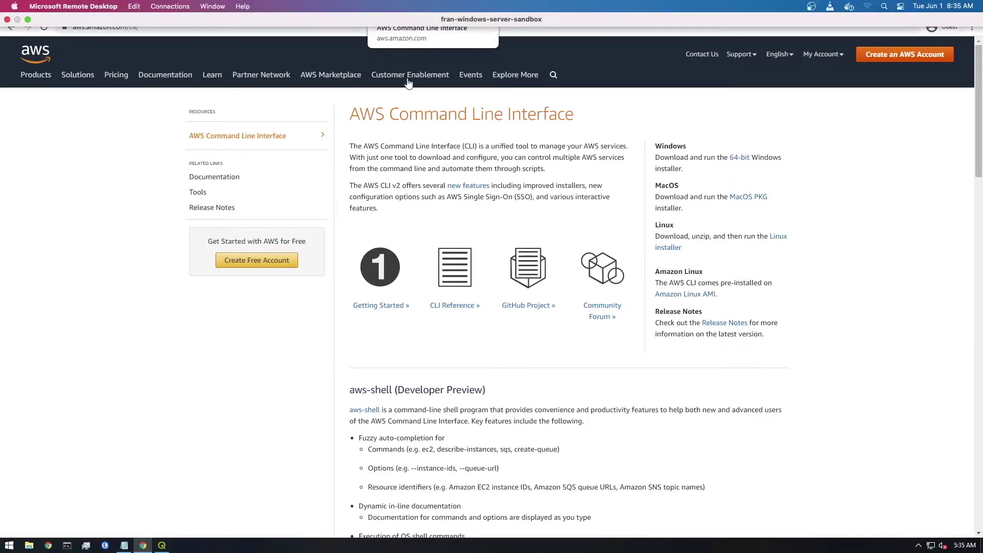
pyautogui.click(486, 9)
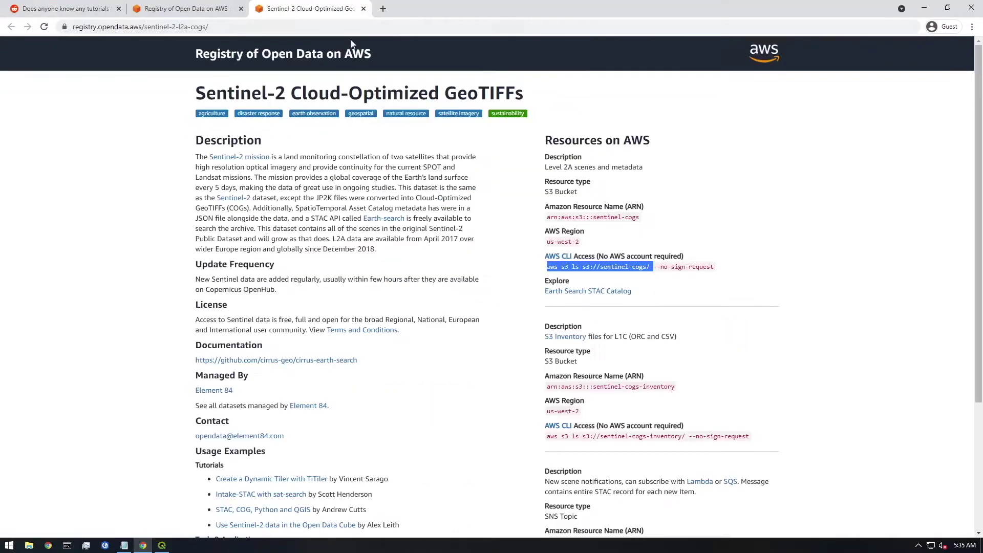
# - Copy the aws s3 ls --no-sign-request command from the COG page and run it in Command Prompt
pyautogui.click(67, 546)
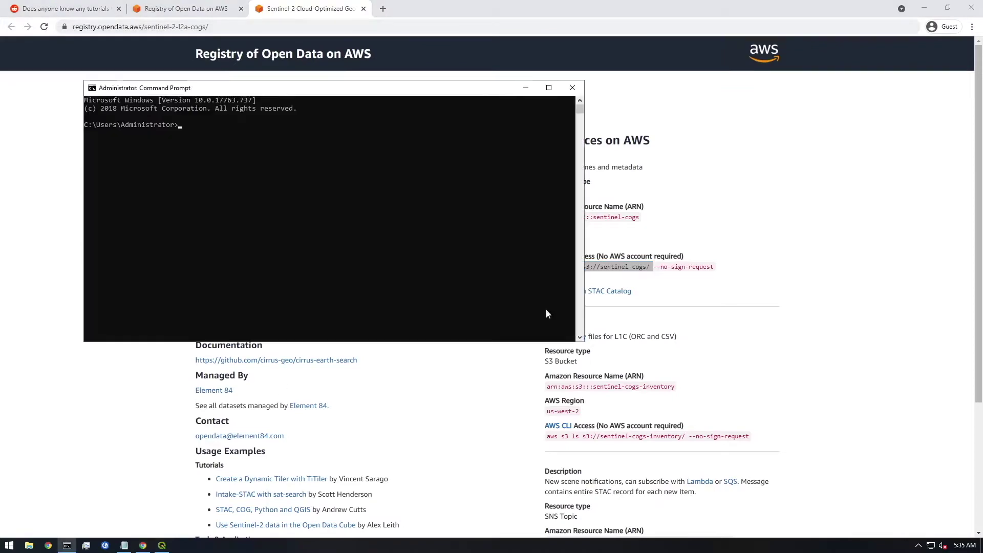
pyautogui.click(688, 265)
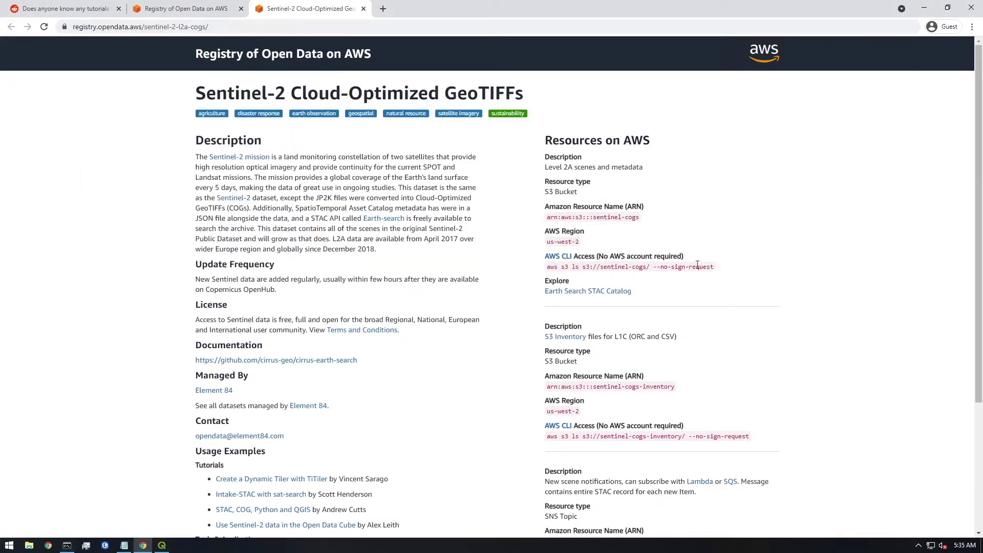
pyautogui.moveTo(715, 267); pyautogui.dragTo(555, 268)
pyautogui.rightClick(555, 268)
pyautogui.click(567, 276)
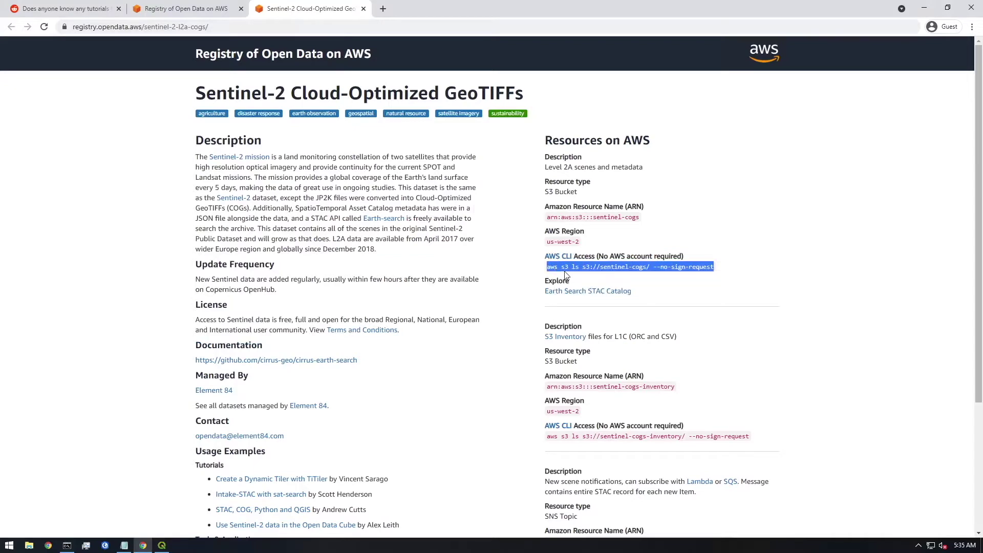
pyautogui.click(67, 545)
pyautogui.hotkey('ctrl', 'v')
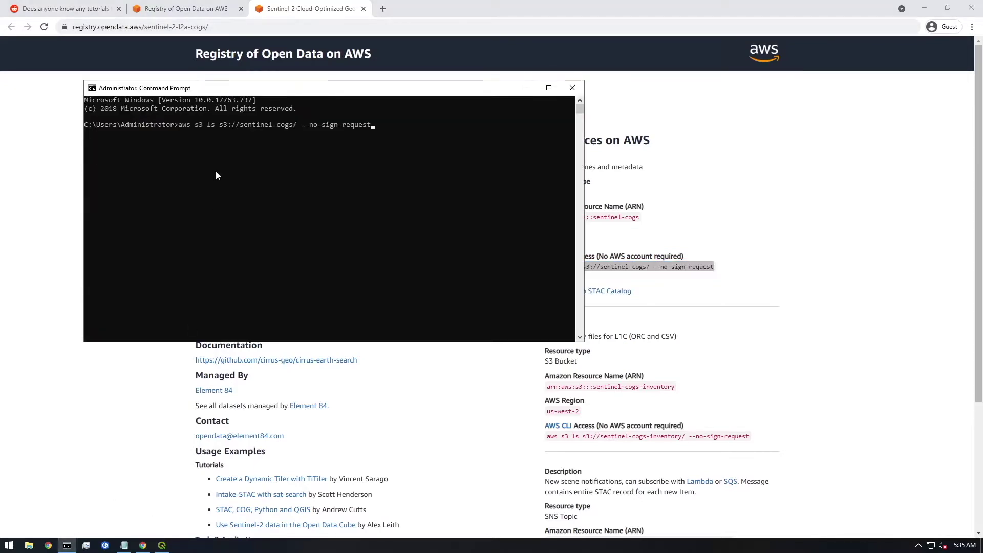
pyautogui.press('Return')
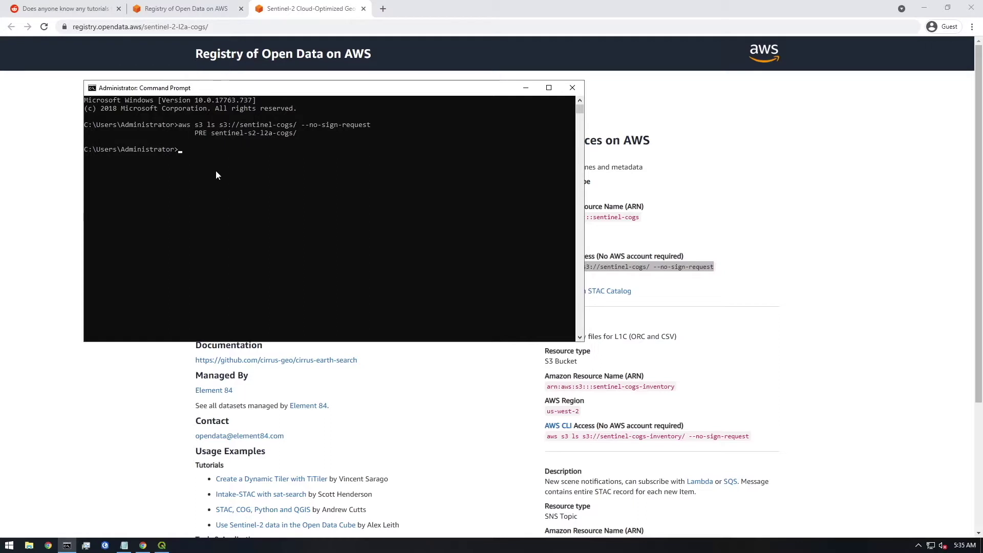
# - List the bucket deeper through sentinel-s2-l2a-cogs/, then 60/ and J/
pyautogui.press('Up')
pyautogui.press('Left')
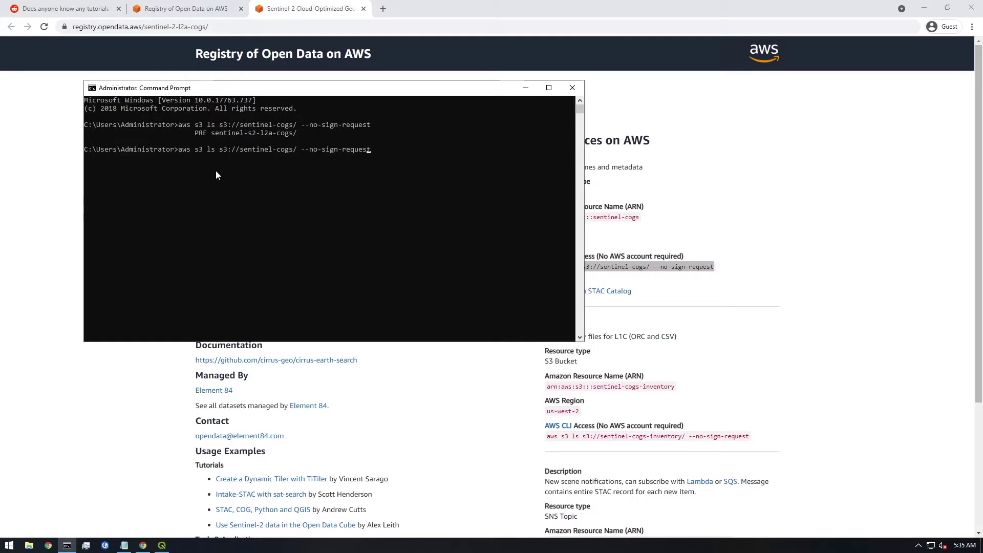
pyautogui.press('Left')
pyautogui.press('Left')
pyautogui.press('Left')
pyautogui.press('Left')
pyautogui.press('Left')
pyautogui.press('Left')
pyautogui.press('Left')
pyautogui.press('Left')
pyautogui.write('sen')
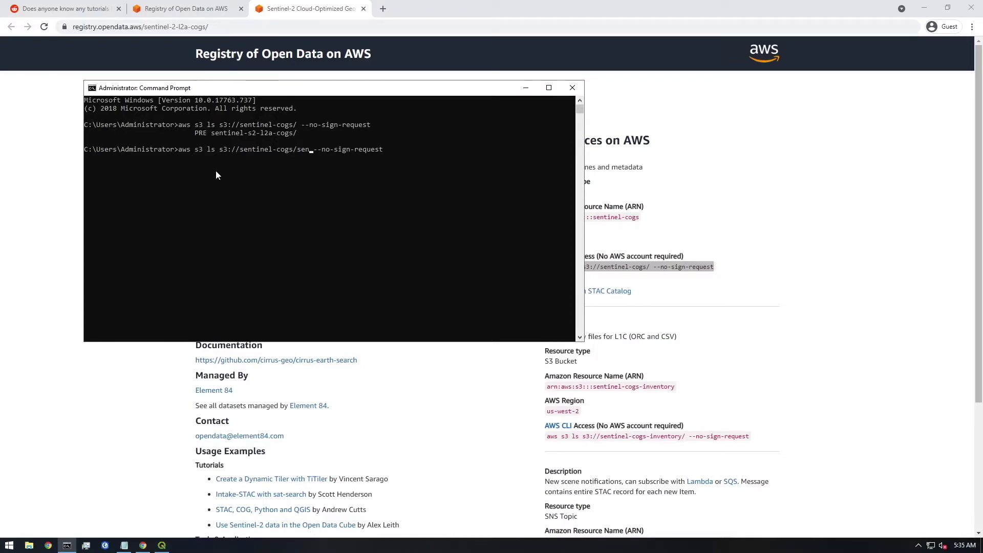
pyautogui.write('tinel')
pyautogui.write('-s2-l')
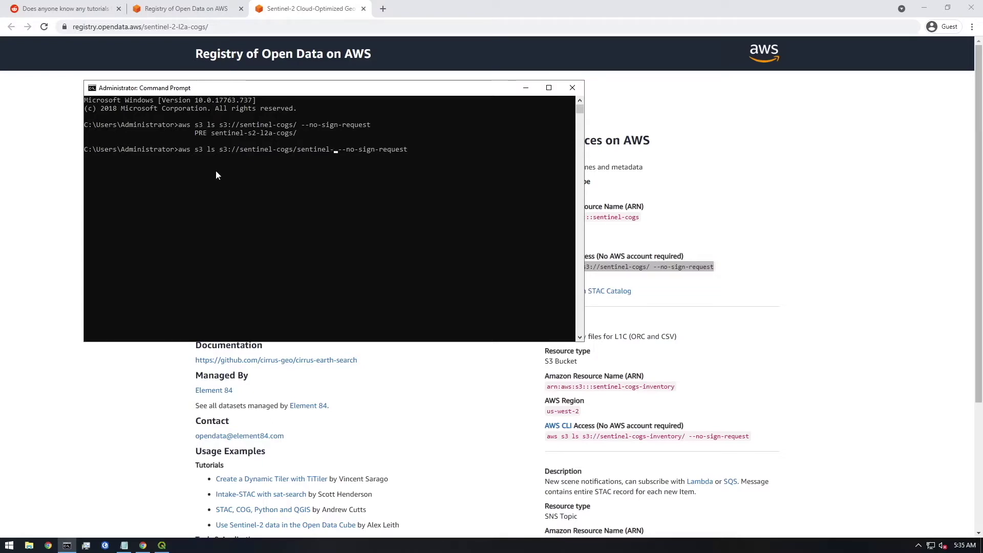
pyautogui.write('2a-cogs')
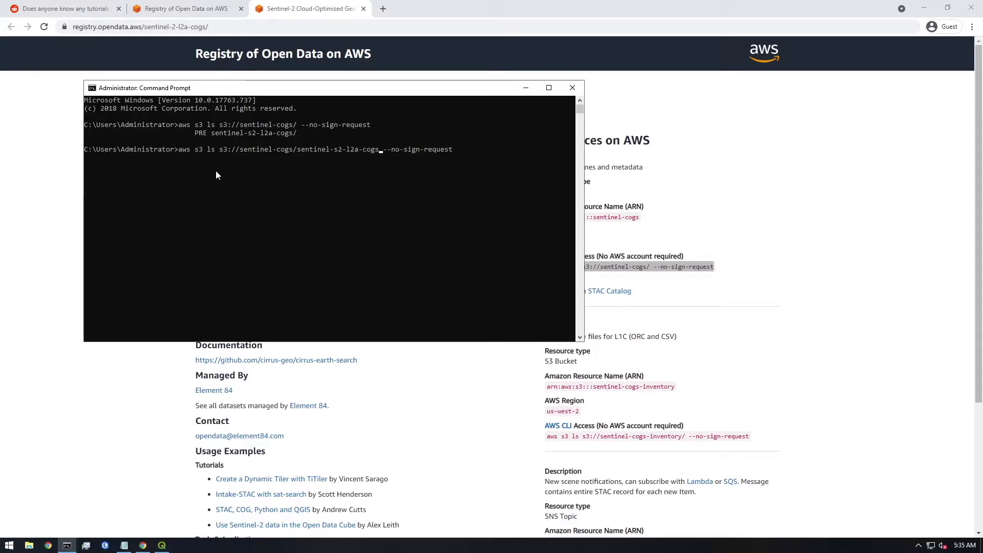
pyautogui.write('/')
pyautogui.press('Return')
pyautogui.press('Up')
pyautogui.press('Left')
pyautogui.press('Left')
pyautogui.press('Left')
pyautogui.press('Left')
pyautogui.press('Left')
pyautogui.press('Left')
pyautogui.press('Left')
pyautogui.press('Left')
pyautogui.press('Left')
pyautogui.press('Left')
pyautogui.press('Left')
pyautogui.press('Left')
pyautogui.press('Left')
pyautogui.press('Left')
pyautogui.press('Left')
pyautogui.press('Left')
pyautogui.press('Left')
pyautogui.press('Left')
pyautogui.write('60/')
pyautogui.press('Return')
pyautogui.press('Up')
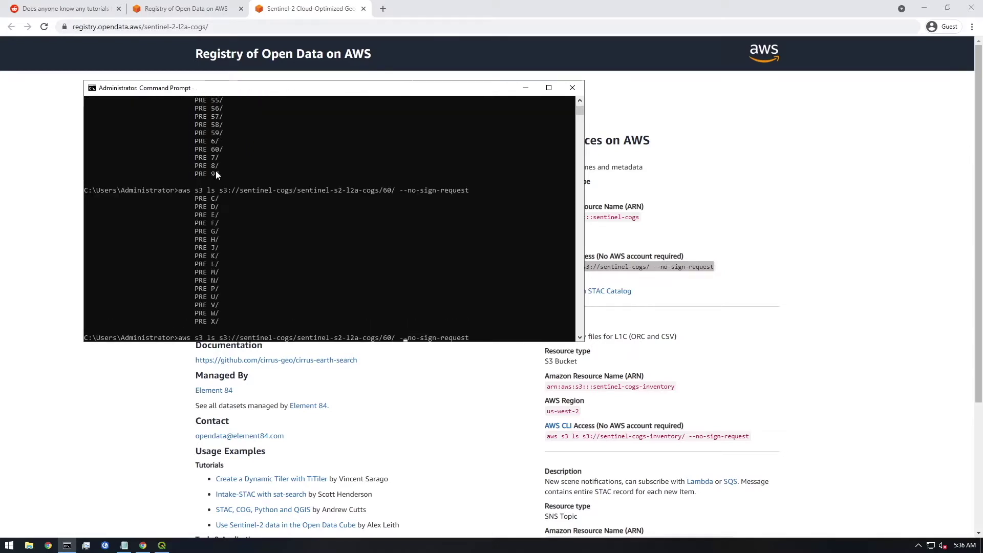
pyautogui.press('Left')
pyautogui.press('Left')
pyautogui.press('Left')
pyautogui.press('Left')
pyautogui.press('Left')
pyautogui.press('Left')
pyautogui.press('Left')
pyautogui.press('Left')
pyautogui.press('Left')
pyautogui.press('Left')
pyautogui.press('Left')
pyautogui.press('Left')
pyautogui.press('Left')
pyautogui.press('Left')
pyautogui.press('Left')
pyautogui.press('Left')
pyautogui.press('Left')
pyautogui.press('Left')
pyautogui.write('J/')
pyautogui.press('Return')
# - Continue the listing into the XP/, 2019/ and 2/ subfolders
pyautogui.press('Up')
pyautogui.press('Left')
pyautogui.press('Left')
pyautogui.press('Left')
pyautogui.press('Left')
pyautogui.press('Left')
pyautogui.press('Left')
pyautogui.press('Left')
pyautogui.press('Left')
pyautogui.press('Left')
pyautogui.press('Left')
pyautogui.press('Left')
pyautogui.press('Left')
pyautogui.press('Left')
pyautogui.press('Left')
pyautogui.press('Left')
pyautogui.press('Left')
pyautogui.press('Left')
pyautogui.press('Left')
pyautogui.write('XP/')
pyautogui.press('Return')
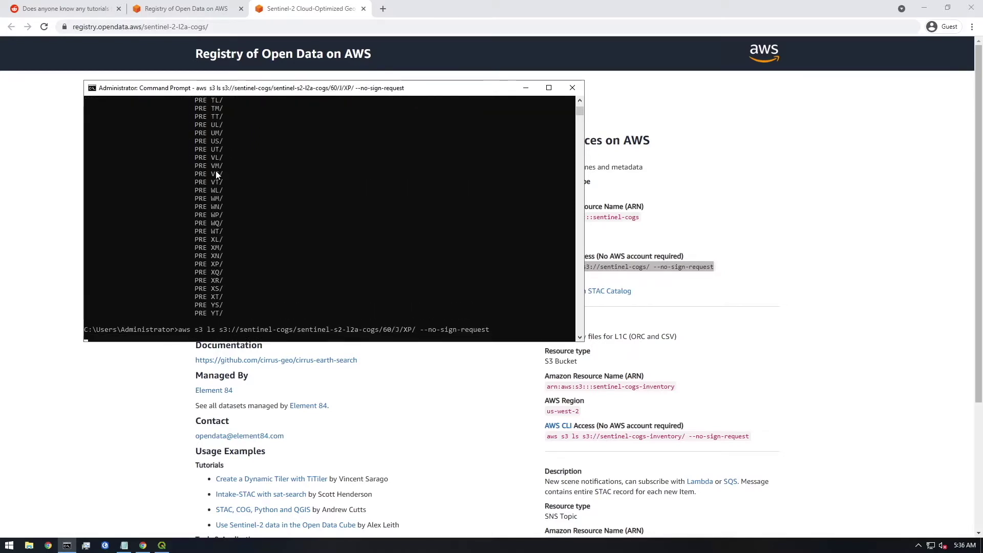
pyautogui.press('Up')
pyautogui.press('Left')
pyautogui.press('Left')
pyautogui.press('Left')
pyautogui.press('Left')
pyautogui.press('Left')
pyautogui.press('Left')
pyautogui.press('Left')
pyautogui.press('Left')
pyautogui.press('Left')
pyautogui.press('Left')
pyautogui.press('Left')
pyautogui.press('Left')
pyautogui.press('Left')
pyautogui.press('Left')
pyautogui.press('Left')
pyautogui.press('Left')
pyautogui.press('Left')
pyautogui.press('Left')
pyautogui.write('2019/')
pyautogui.press('Return')
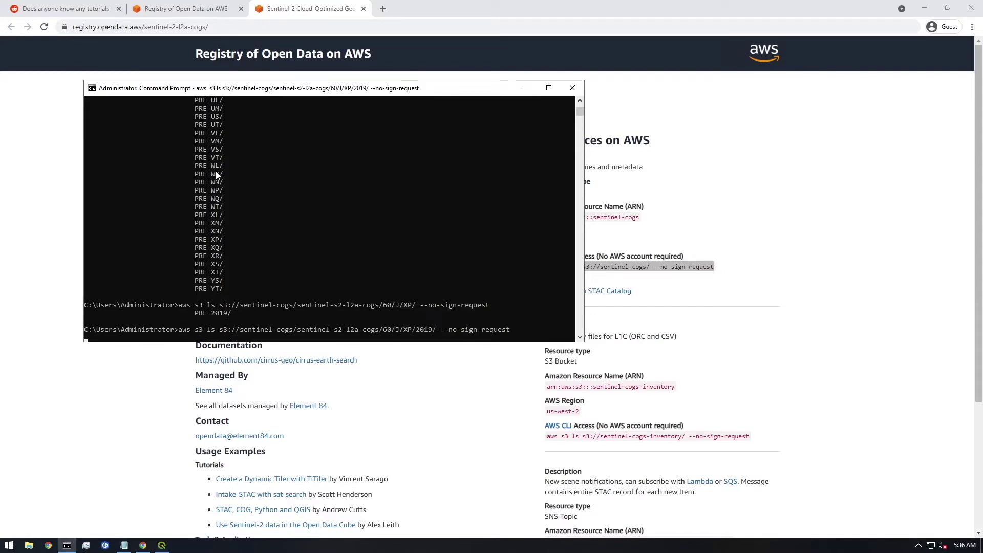
pyautogui.press('Up')
pyautogui.press('Left')
pyautogui.press('Left')
pyautogui.press('Left')
pyautogui.press('Left')
pyautogui.press('Left')
pyautogui.press('Left')
pyautogui.press('Left')
pyautogui.press('Left')
pyautogui.press('Left')
pyautogui.press('Left')
pyautogui.press('Left')
pyautogui.press('Left')
pyautogui.press('Left')
pyautogui.press('Left')
pyautogui.press('Left')
pyautogui.press('Left')
pyautogui.press('Left')
pyautogui.press('Left')
pyautogui.write('2/')
pyautogui.press('Return')
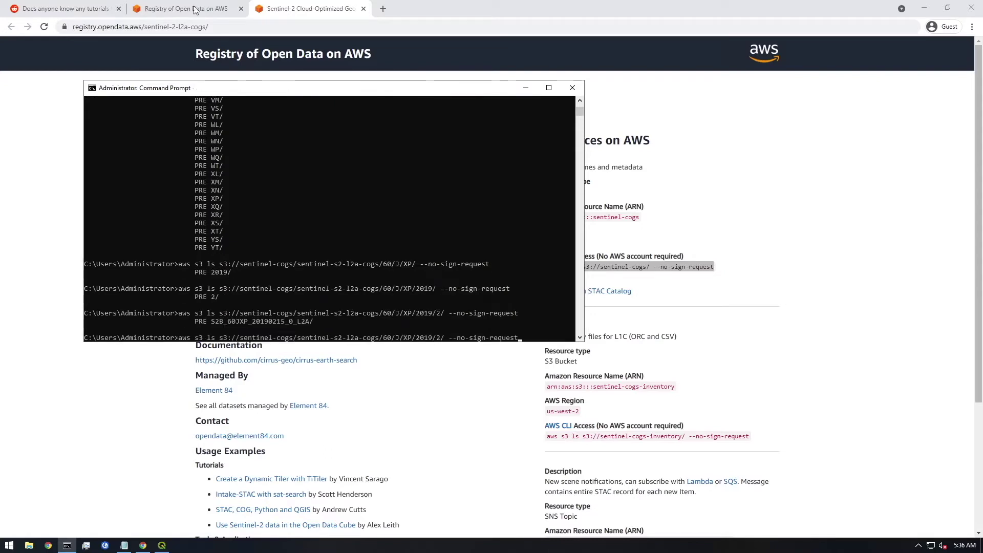
# - Copy the scene name S2B_60JXP_20190215_0_L2A and list that folder's files
pyautogui.moveTo(211, 313); pyautogui.dragTo(309, 313)
pyautogui.rightClick(309, 313)
pyautogui.press('Up')
pyautogui.press('Left')
pyautogui.press('Left')
pyautogui.press('Left')
pyautogui.press('Left')
pyautogui.press('Left')
pyautogui.press('Left')
pyautogui.press('Left')
pyautogui.press('Left')
pyautogui.press('Left')
pyautogui.press('Left')
pyautogui.press('Left')
pyautogui.press('Left')
pyautogui.press('Left')
pyautogui.press('Left')
pyautogui.press('Left')
pyautogui.press('Left')
pyautogui.press('Left')
pyautogui.press('Left')
pyautogui.rightClick(471, 339)
pyautogui.write('/')
pyautogui.press('Return')
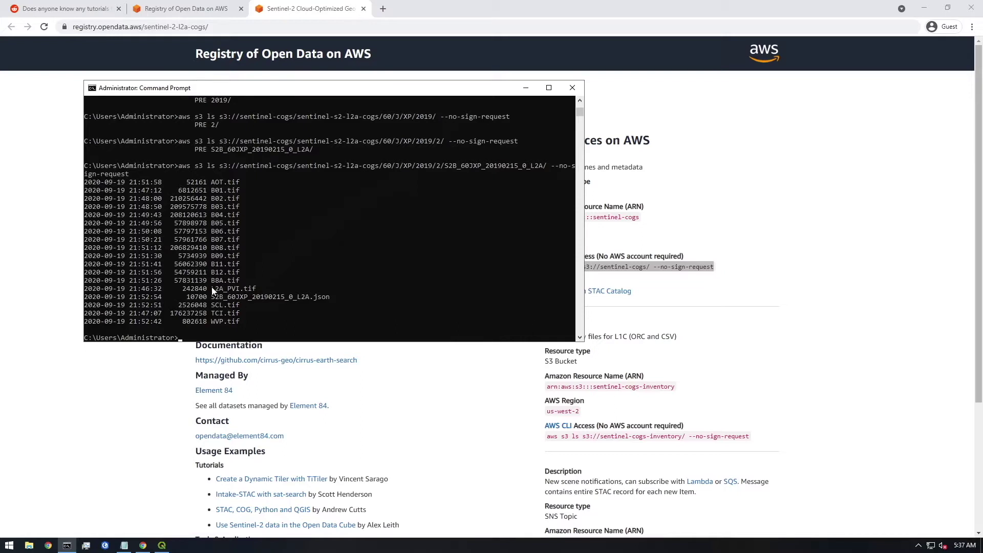
# - Copy the L2A_PVI.tif file name, then the s3:// folder path from the last command
pyautogui.moveTo(213, 290); pyautogui.dragTo(256, 290)
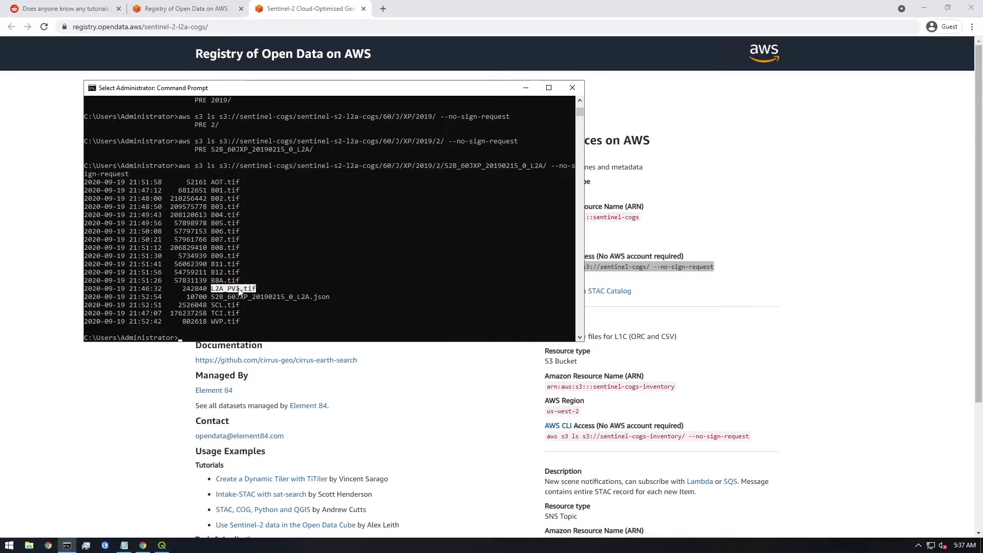
pyautogui.hotkey('ctrl', 'c')
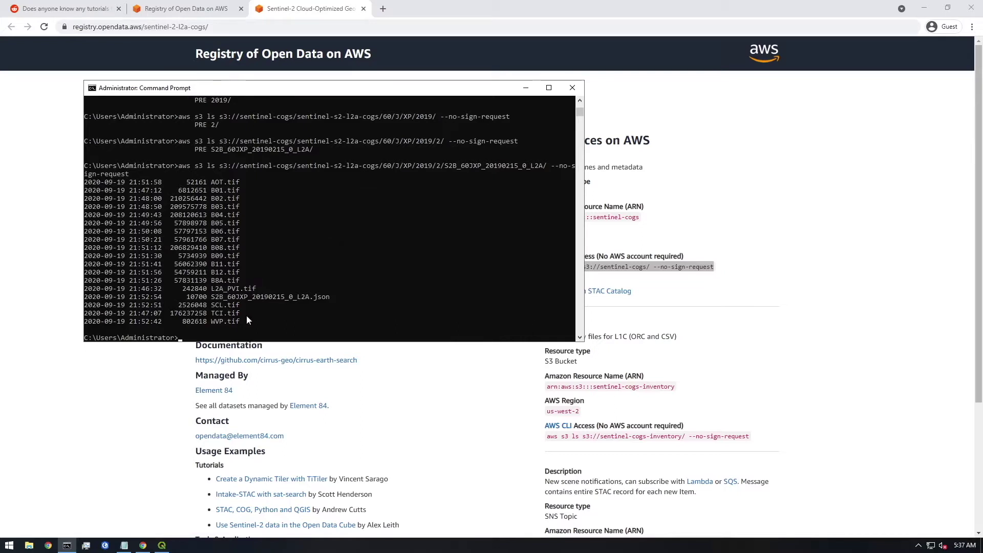
pyautogui.click(193, 329)
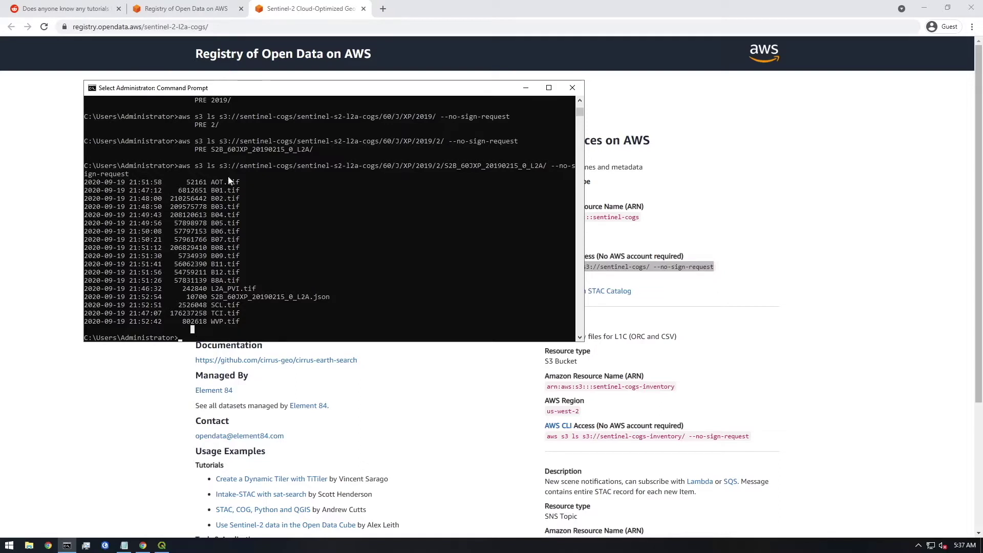
pyautogui.moveTo(220, 166); pyautogui.dragTo(480, 166)
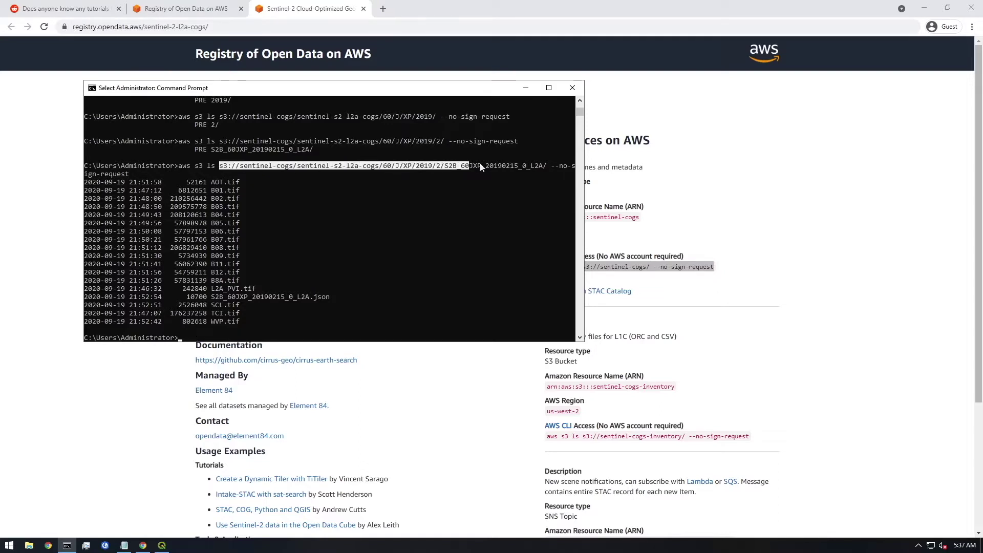
pyautogui.moveTo(543, 166); pyautogui.dragTo(545, 167)
pyautogui.rightClick(534, 168)
# - In QGIS, choose Layer > Add Layer > Add Raster Layer
pyautogui.click(162, 545)
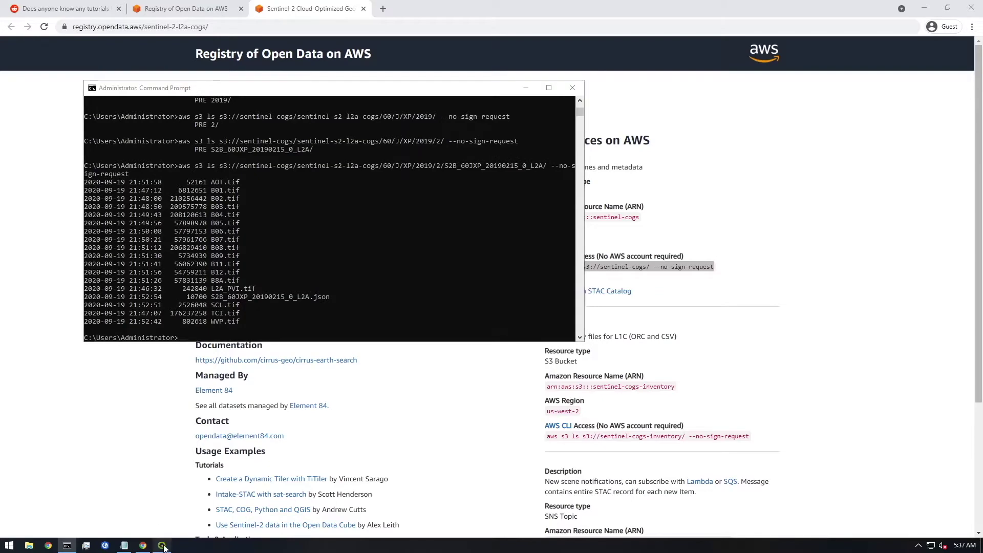
pyautogui.click(129, 19)
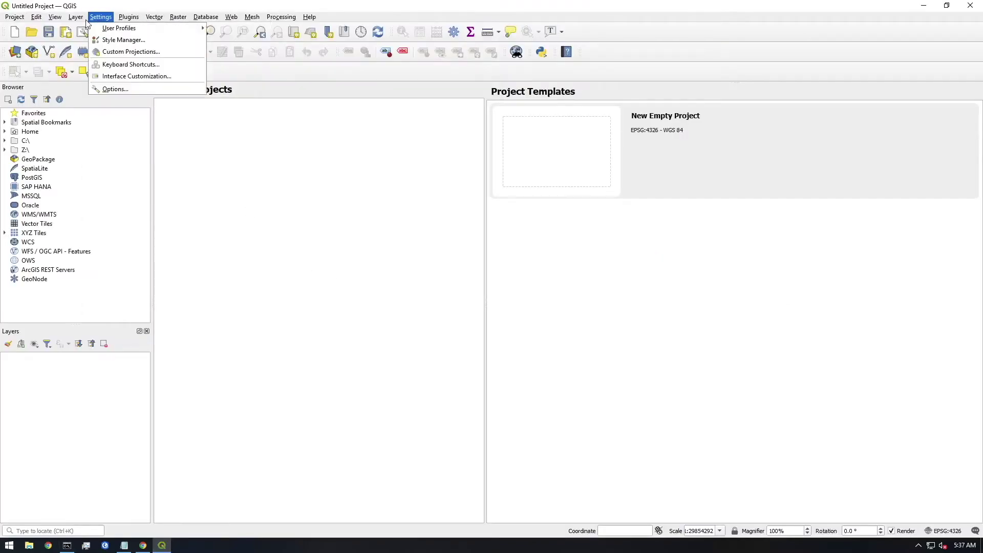
pyautogui.moveTo(75, 17)
pyautogui.moveTo(169, 52)
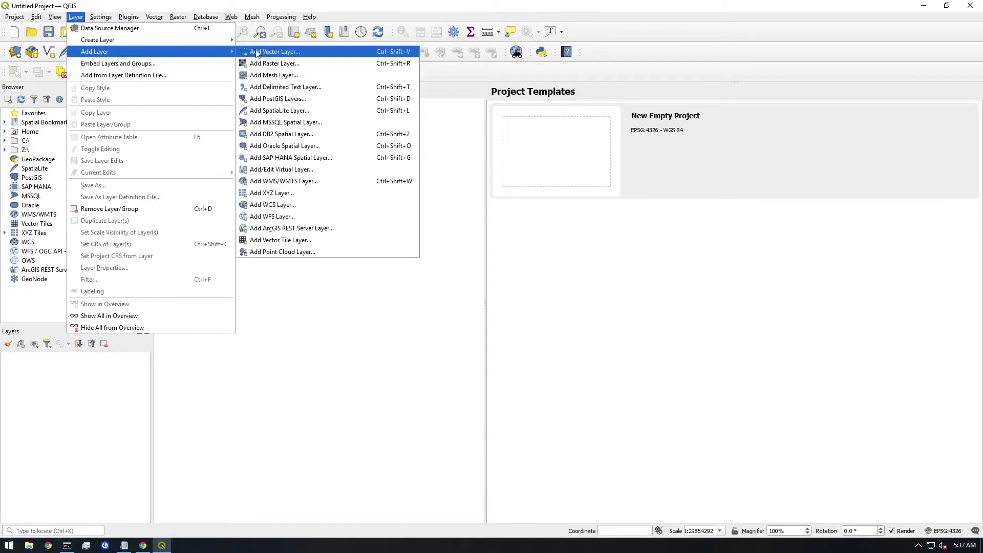
pyautogui.click(290, 67)
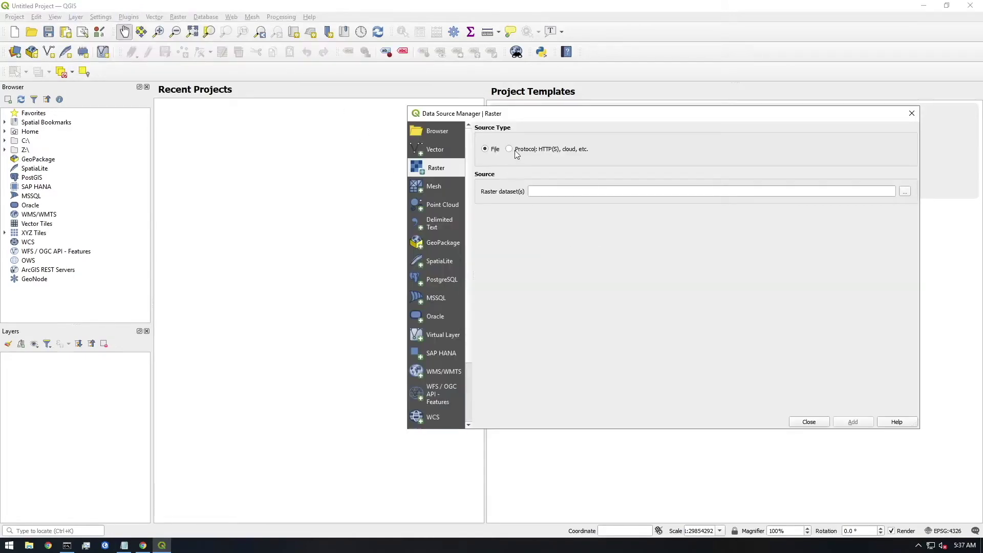
# - Set the source to HTTP(S)/cloud protocol, type AWS S3, and paste the S3 path into Bucket
pyautogui.click(542, 150)
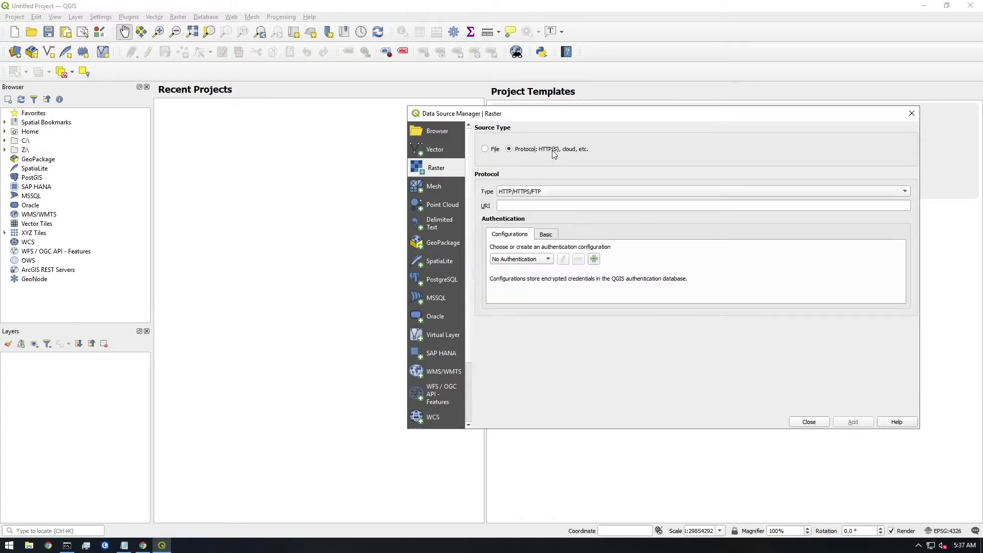
pyautogui.click(558, 192)
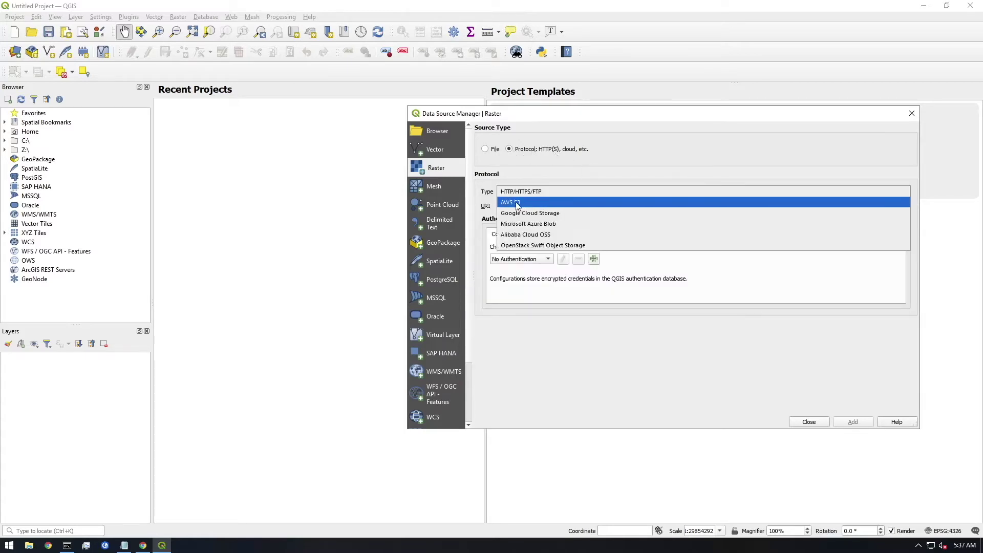
pyautogui.click(517, 202)
pyautogui.click(544, 206)
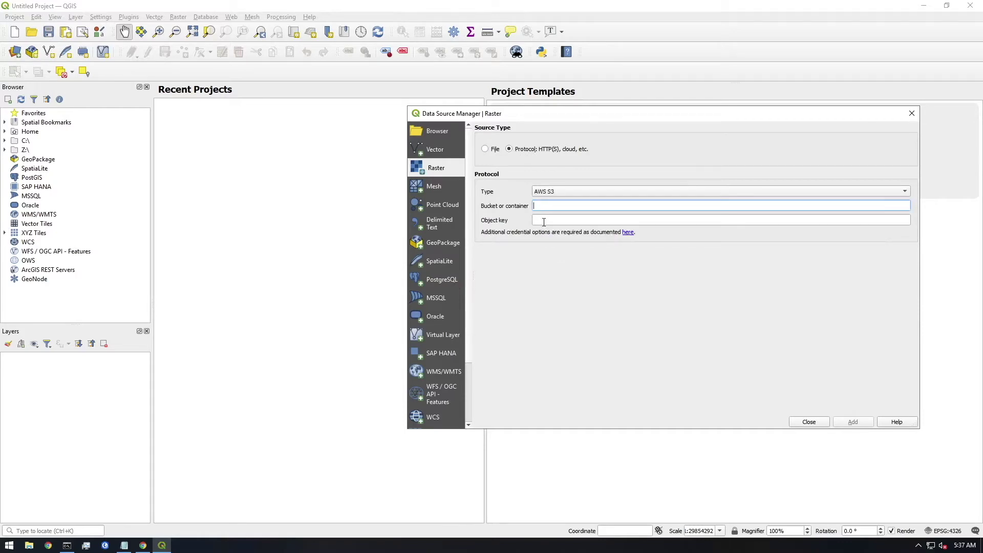
pyautogui.rightClick(554, 206)
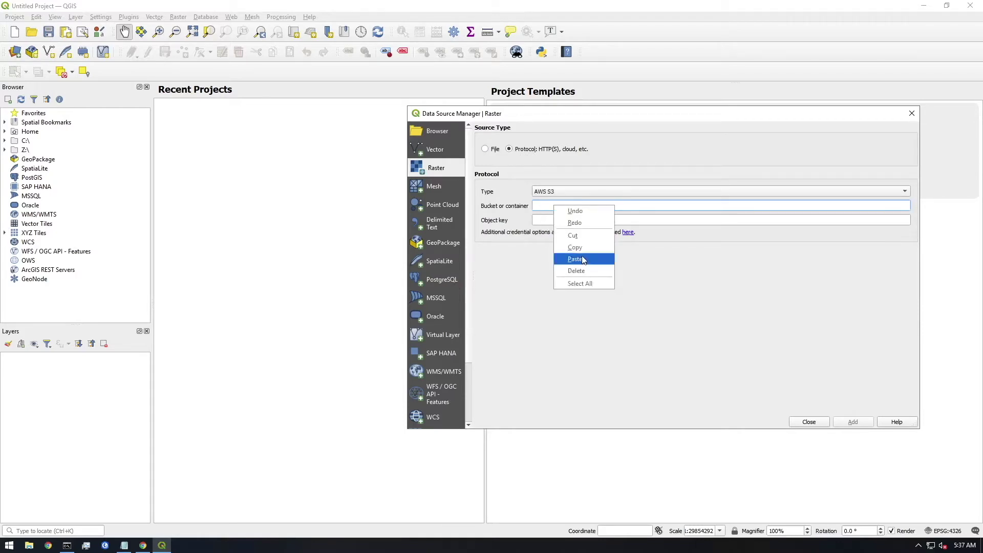
pyautogui.click(581, 256)
# - Trim the bucket to sentinel-cogs by removing s3:// and cutting the folder path after it
pyautogui.moveTo(543, 206); pyautogui.dragTo(520, 208)
pyautogui.press('Delete')
pyautogui.press('Delete')
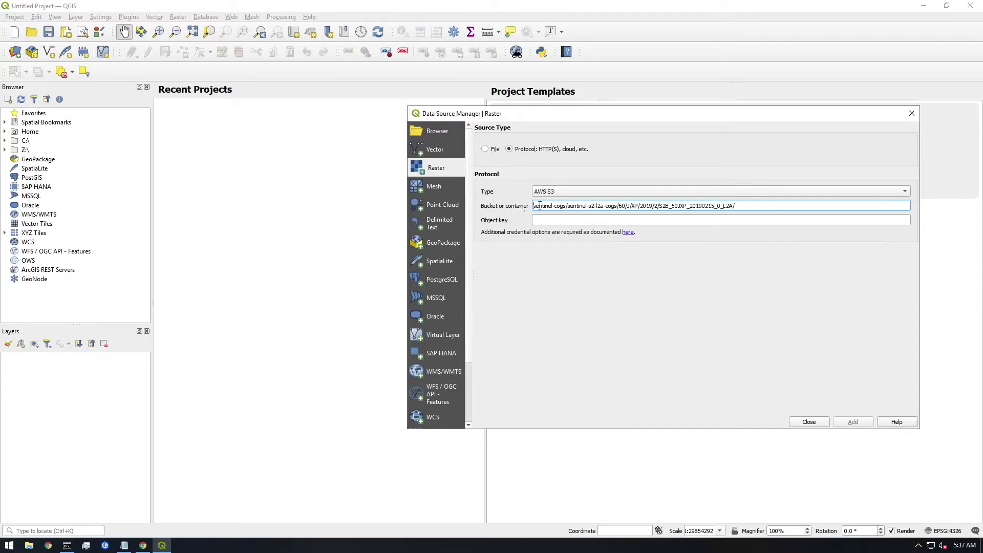
pyautogui.moveTo(568, 206); pyautogui.dragTo(735, 206)
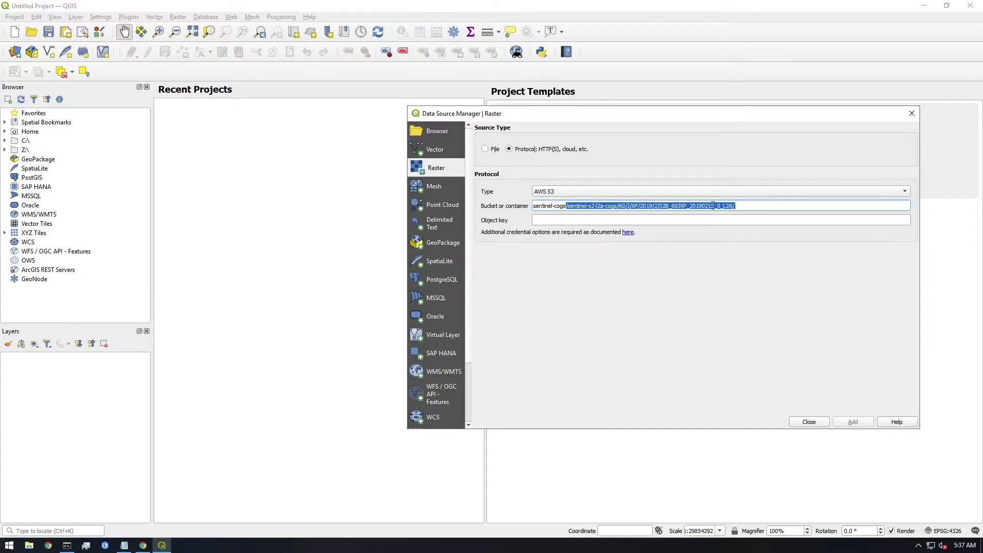
pyautogui.rightClick(709, 206)
pyautogui.click(729, 235)
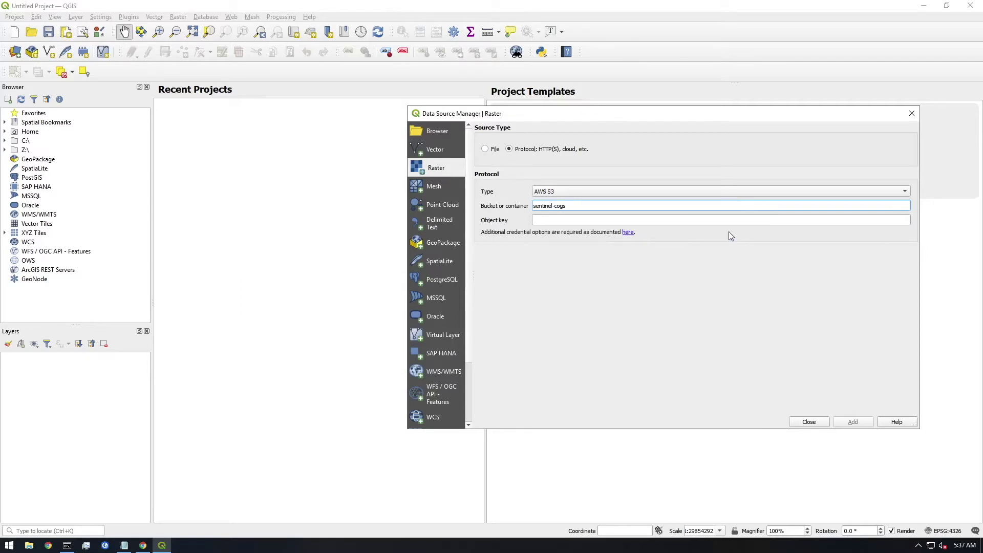
pyautogui.click(545, 220)
pyautogui.rightClick(545, 221)
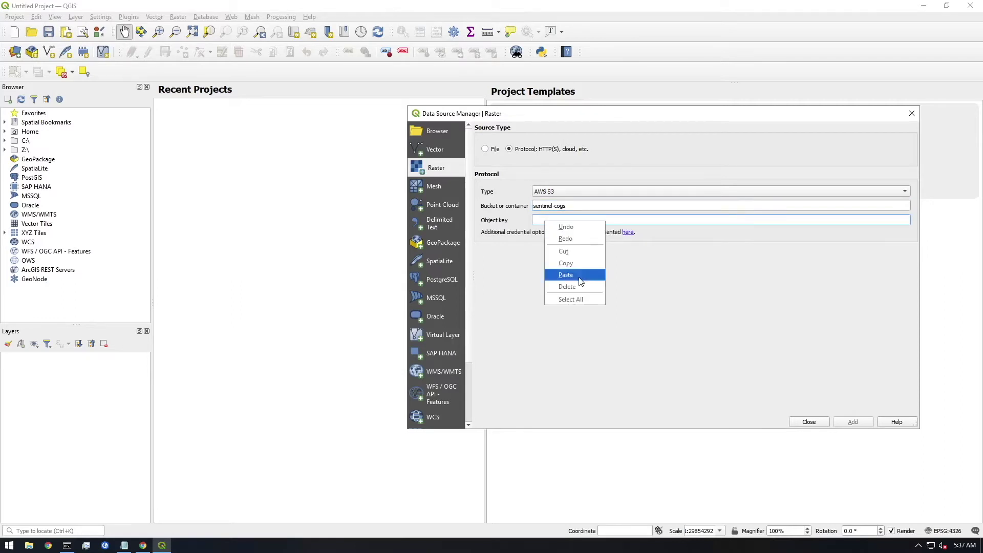
pyautogui.press('Escape')
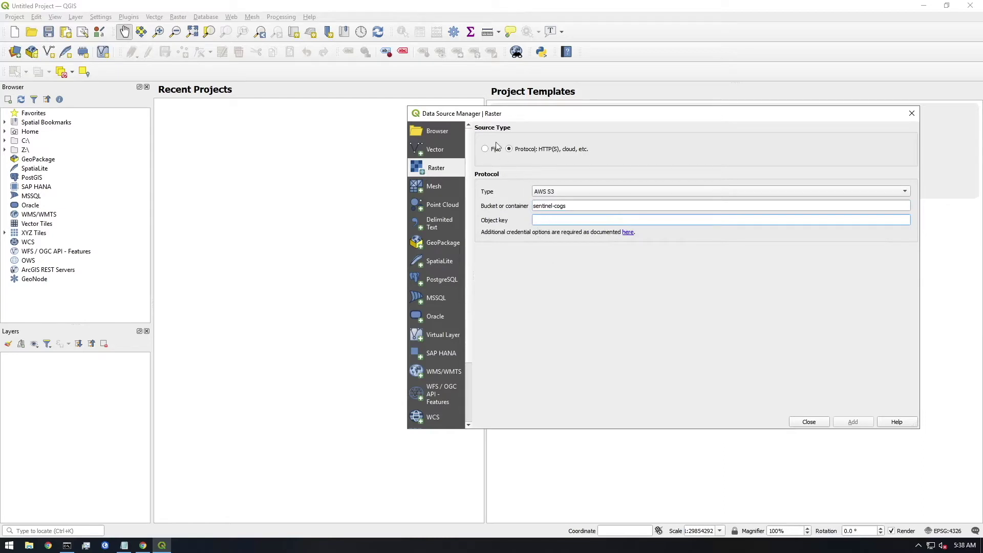
# - Copy L2A_PVI.tif from Command Prompt and append it to the S3 object key
pyautogui.click(67, 545)
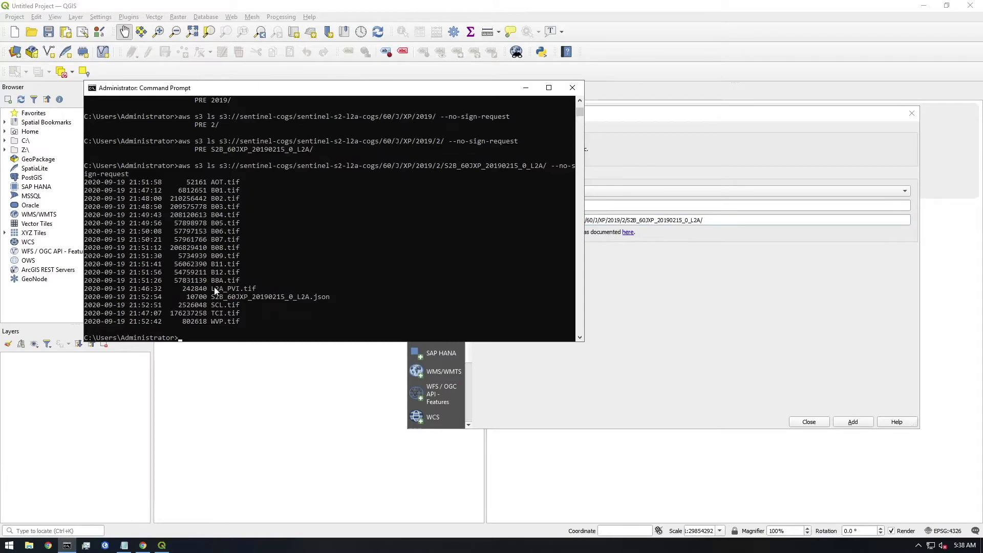
pyautogui.moveTo(211, 290); pyautogui.dragTo(247, 291)
pyautogui.rightClick(247, 291)
pyautogui.click(709, 220)
pyautogui.rightClick(710, 220)
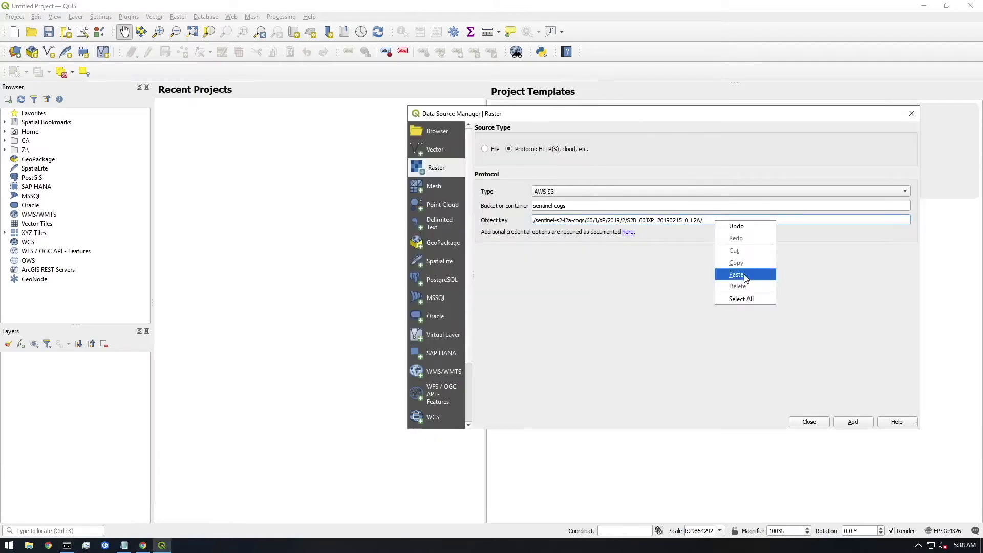
pyautogui.click(744, 277)
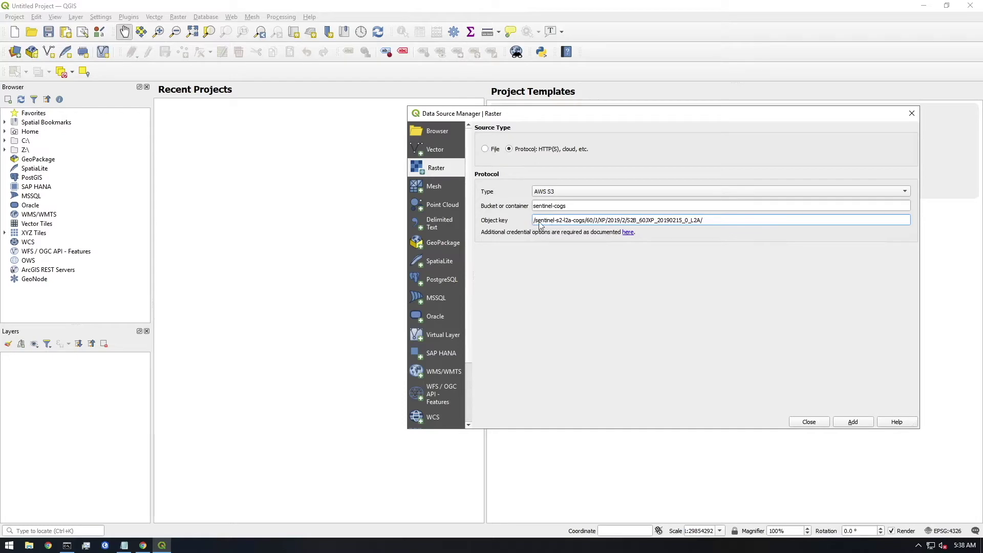
pyautogui.hotkey('ctrl', 'v')
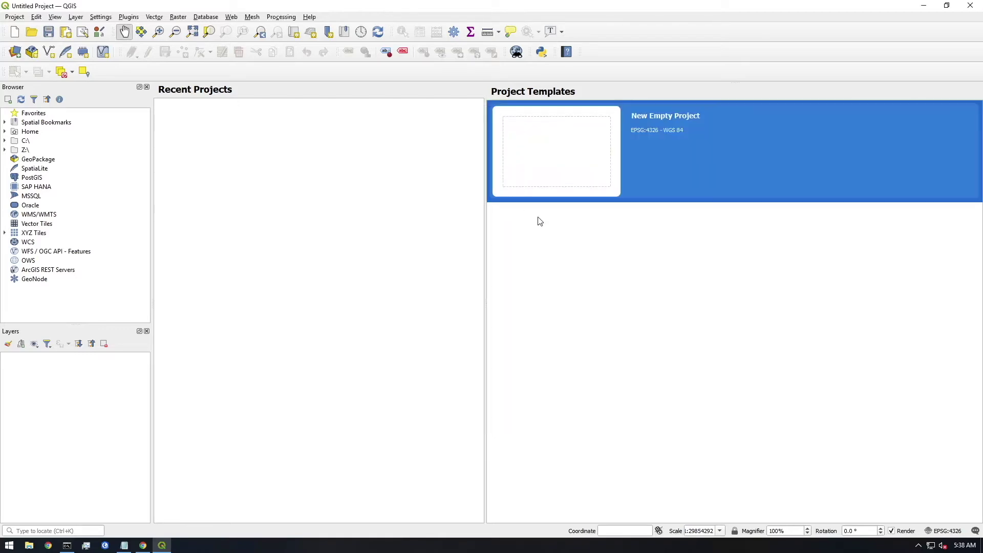
# - Add the S3 L2A_PVI.tif preview image as a raster layer
pyautogui.click(163, 546)
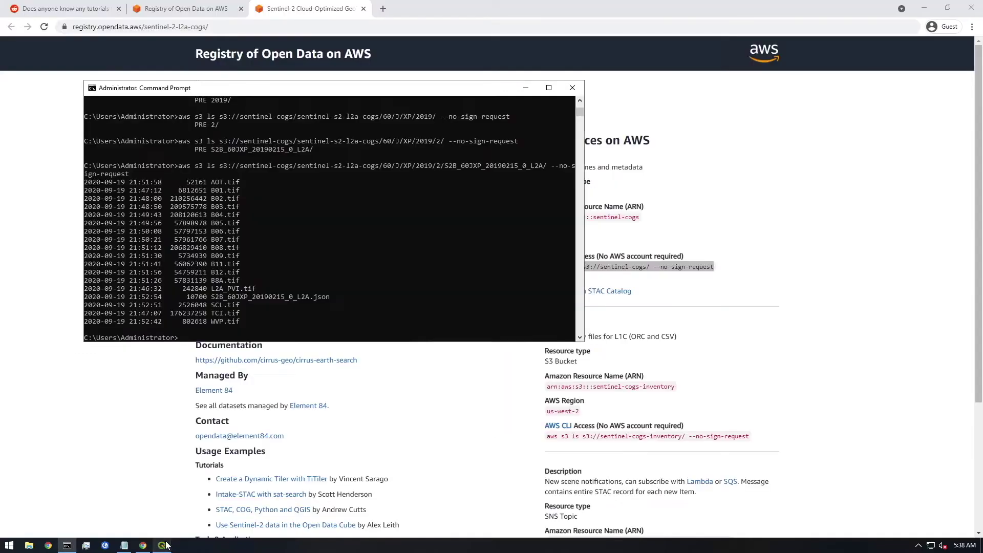
pyautogui.click(164, 546)
pyautogui.click(698, 220)
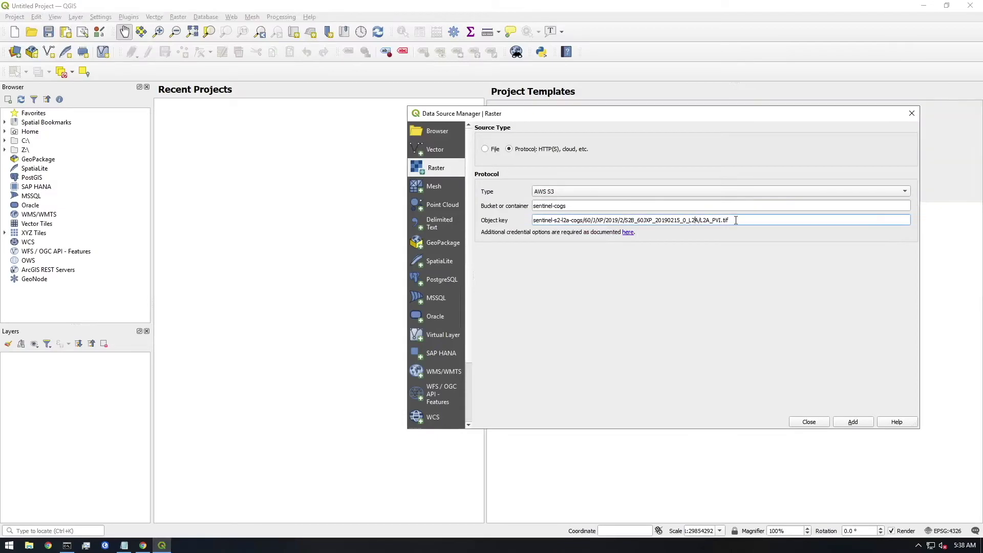
pyautogui.click(853, 422)
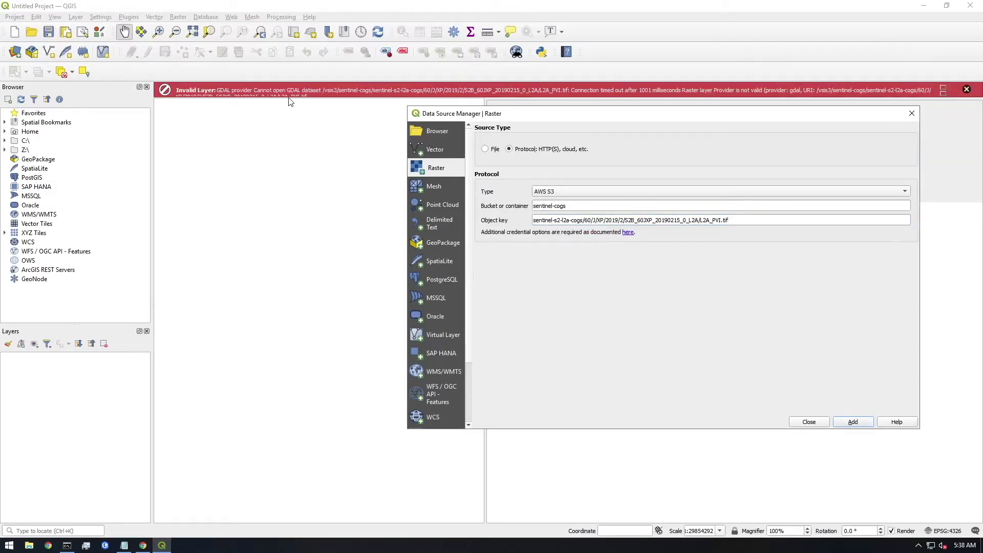
# - Read the expanded Invalid Layer connection-timeout error, then return to the data source window
pyautogui.click(943, 92)
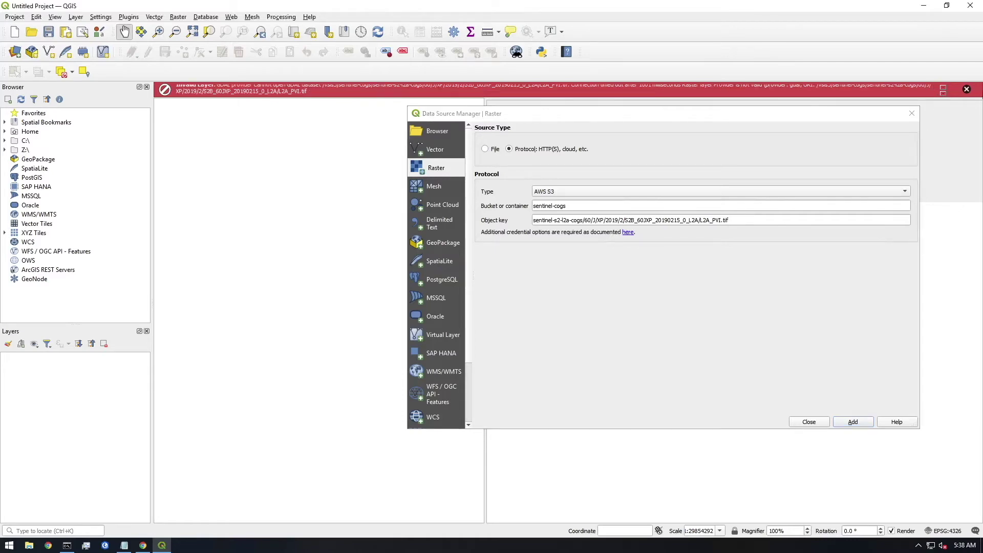
pyautogui.click(943, 91)
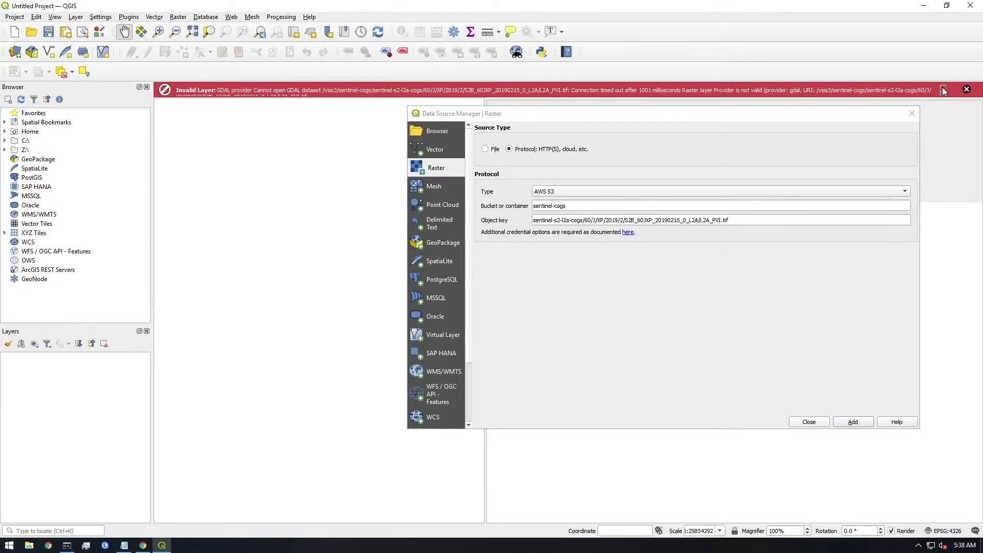
pyautogui.click(486, 237)
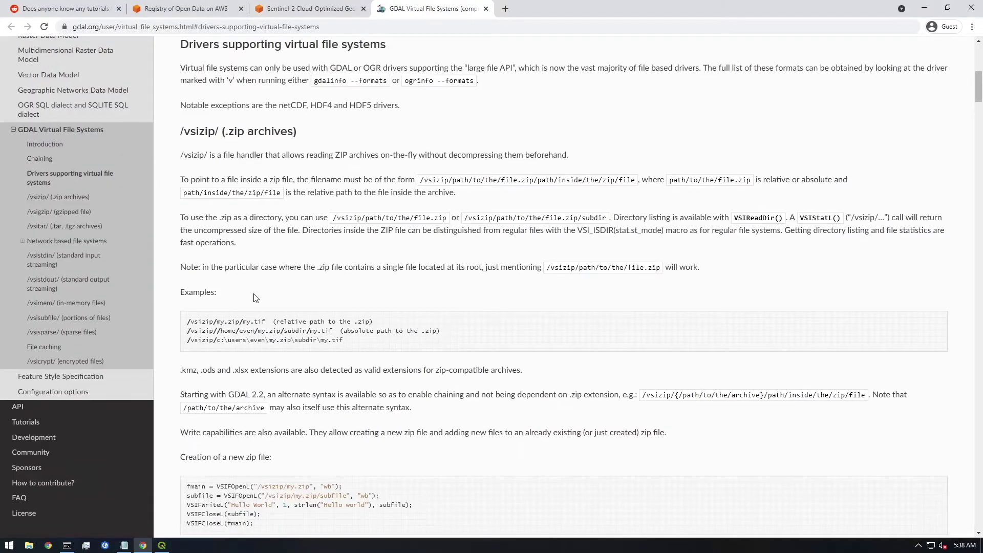
# - Find 'vsis3' in the GDAL docs and jump to the /vsis3/ AWS S3 section
pyautogui.hotkey('ctrl', 'f')
pyautogui.write('vsis3')
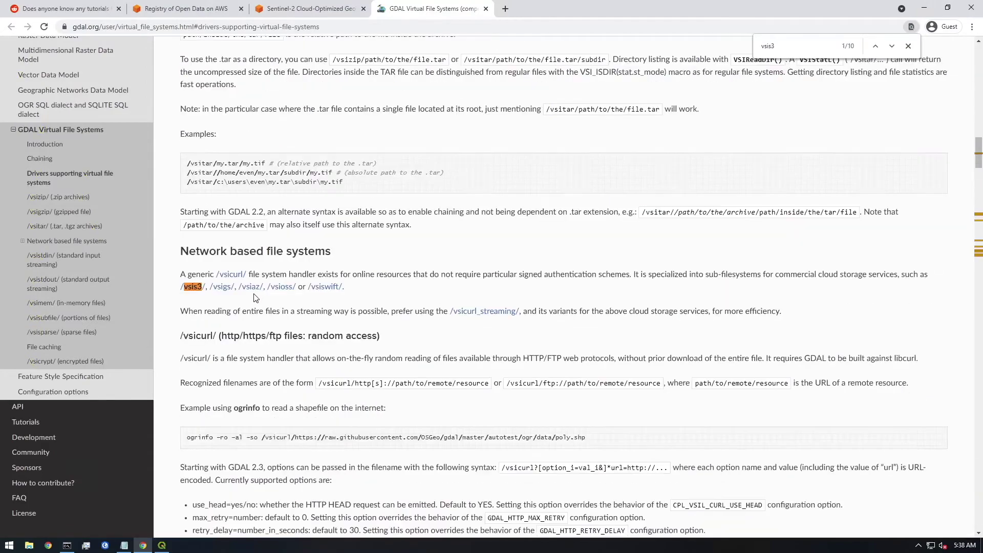
pyautogui.scroll(-4, 313, 315)
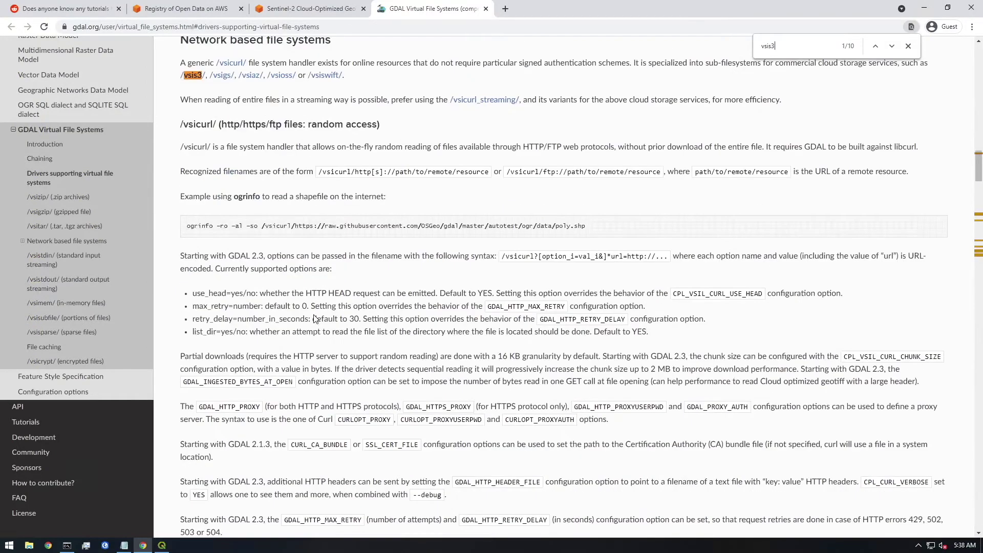
pyautogui.scroll(-6, 264, 355)
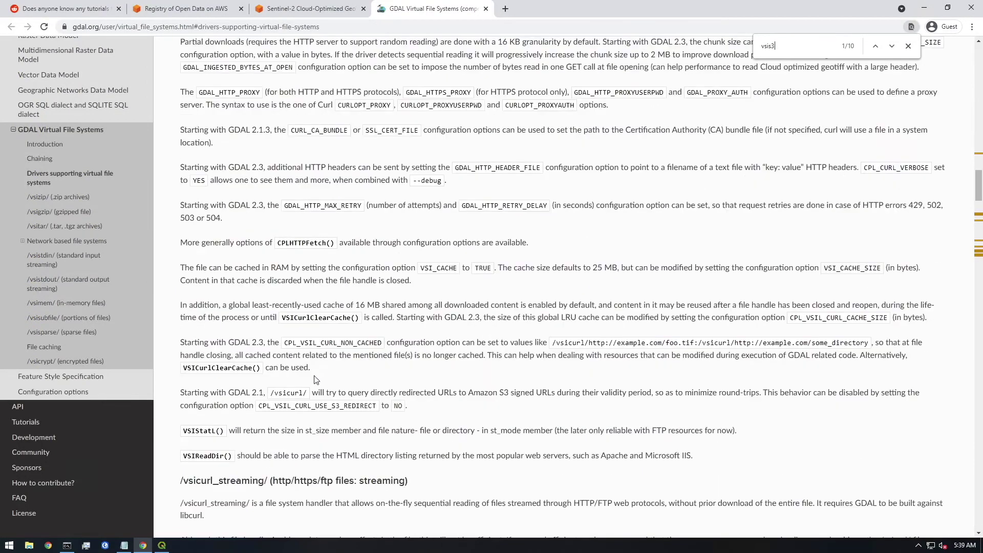
pyautogui.scroll(6, 320, 370)
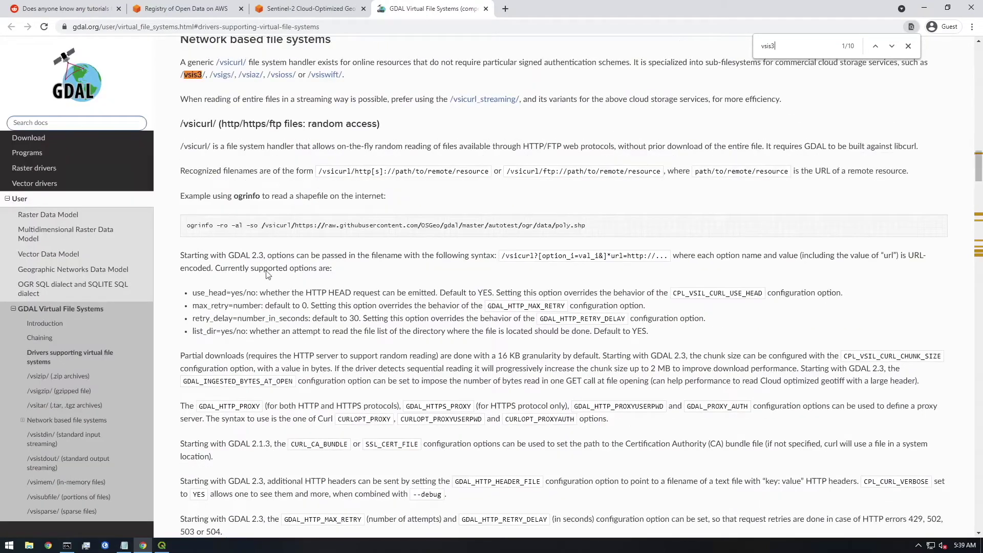
pyautogui.click(196, 75)
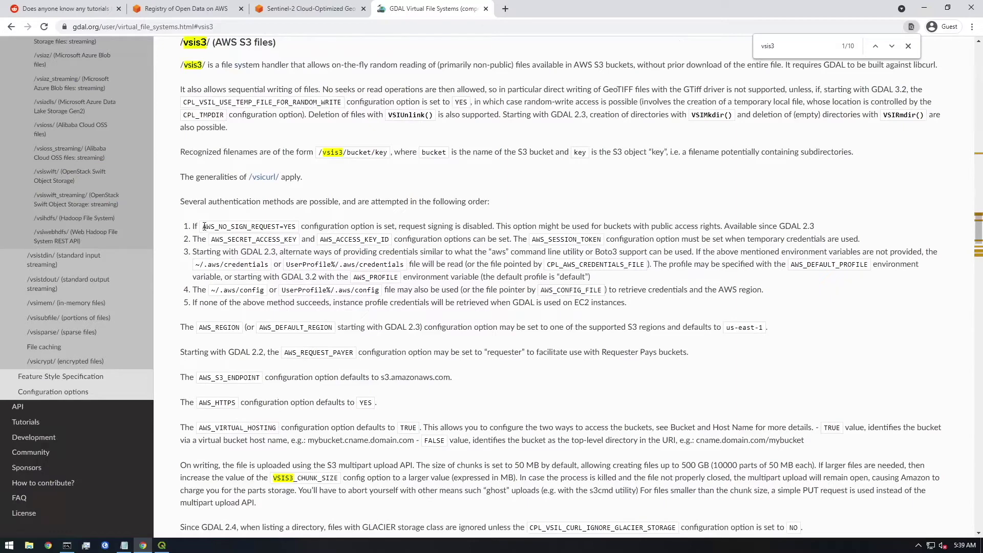
# - Copy the AWS_NO_SIGN_REQUEST=YES option and bring Command Prompt forward
pyautogui.moveTo(204, 226); pyautogui.dragTo(294, 226)
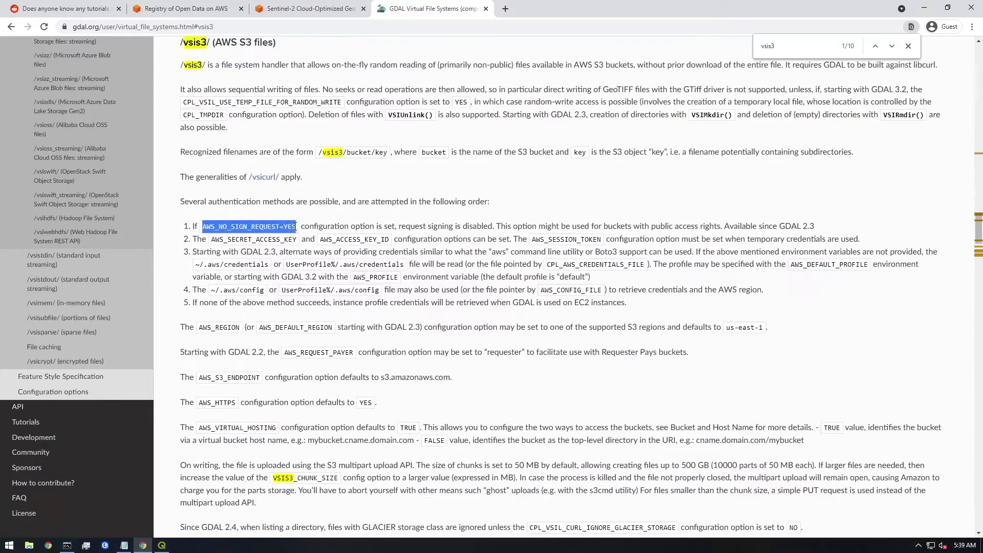
pyautogui.rightClick(297, 231)
pyautogui.click(315, 239)
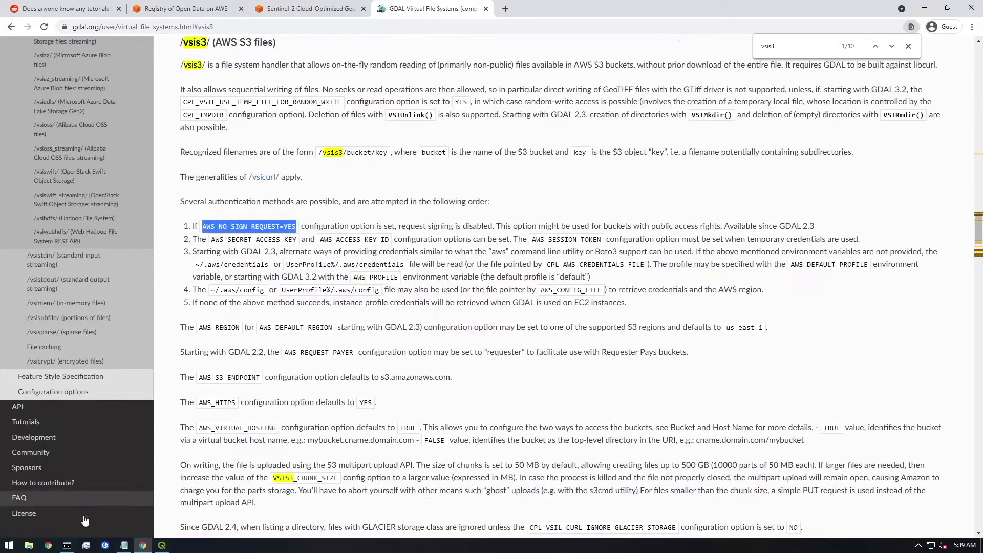
pyautogui.click(67, 545)
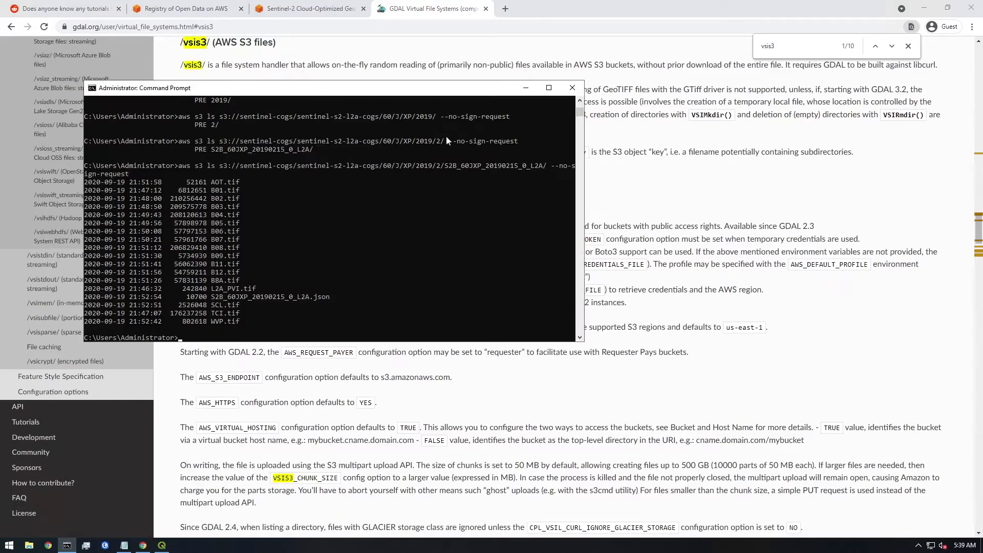
# - Quit QGIS and start a new system variable in Windows Environment Variables
pyautogui.click(162, 546)
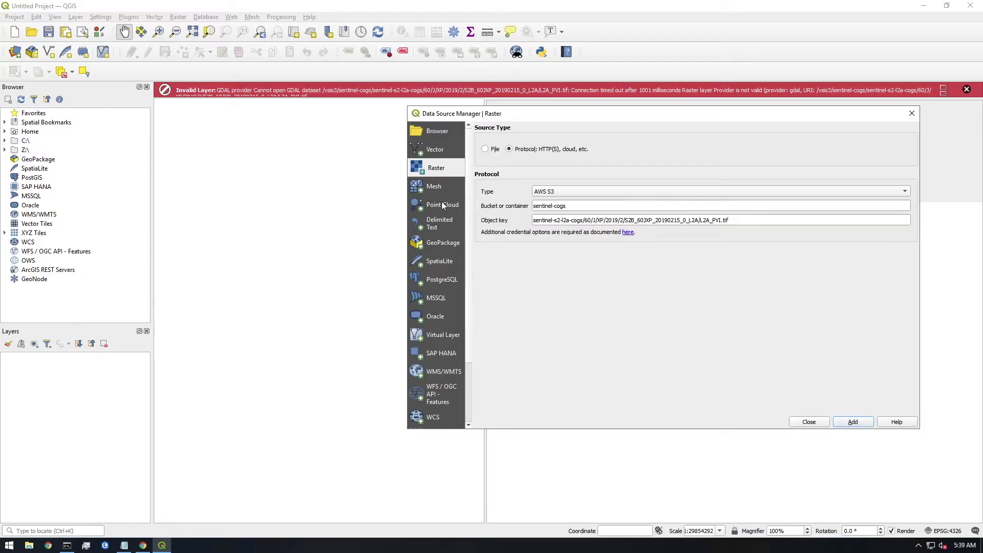
pyautogui.click(820, 423)
pyautogui.click(969, 11)
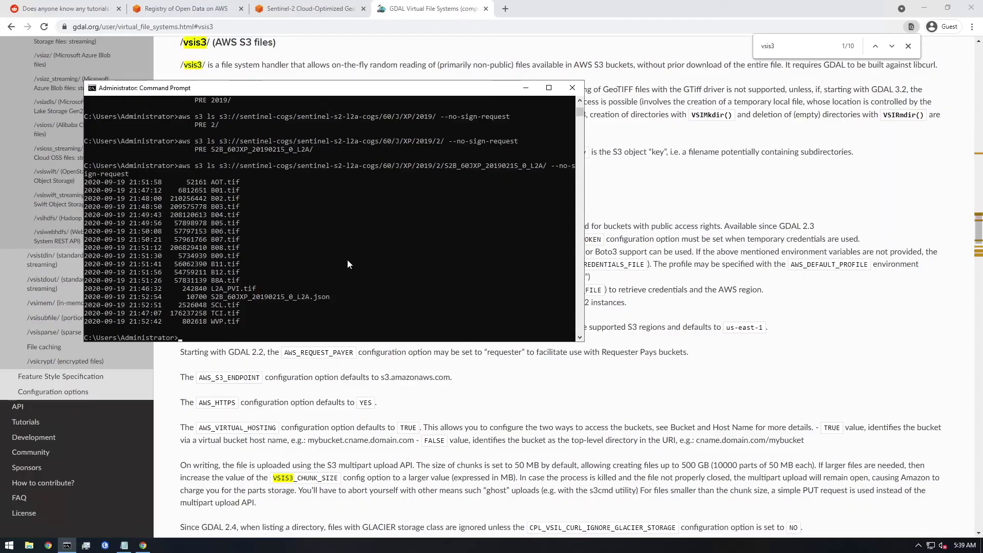
pyautogui.click(11, 546)
pyautogui.write('env')
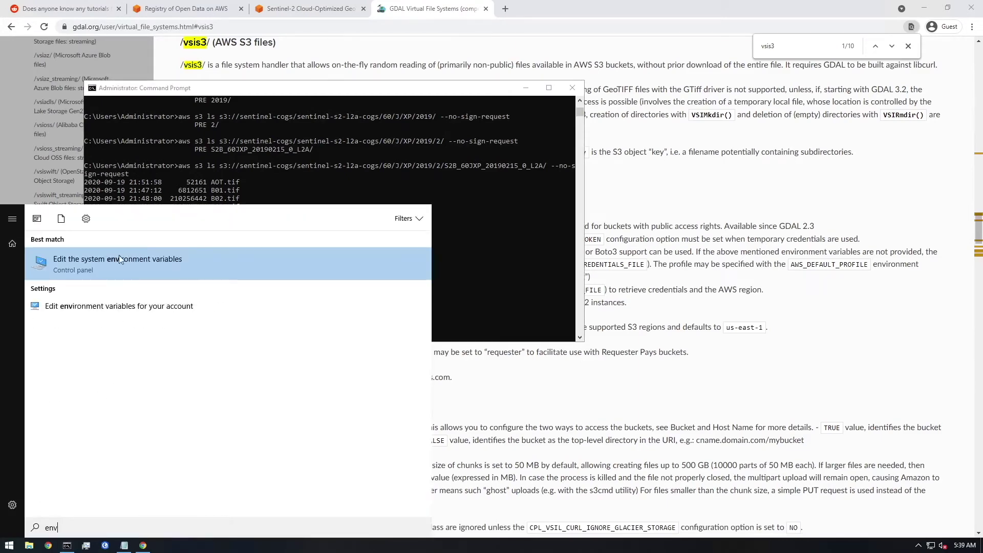
pyautogui.click(119, 255)
pyautogui.click(261, 294)
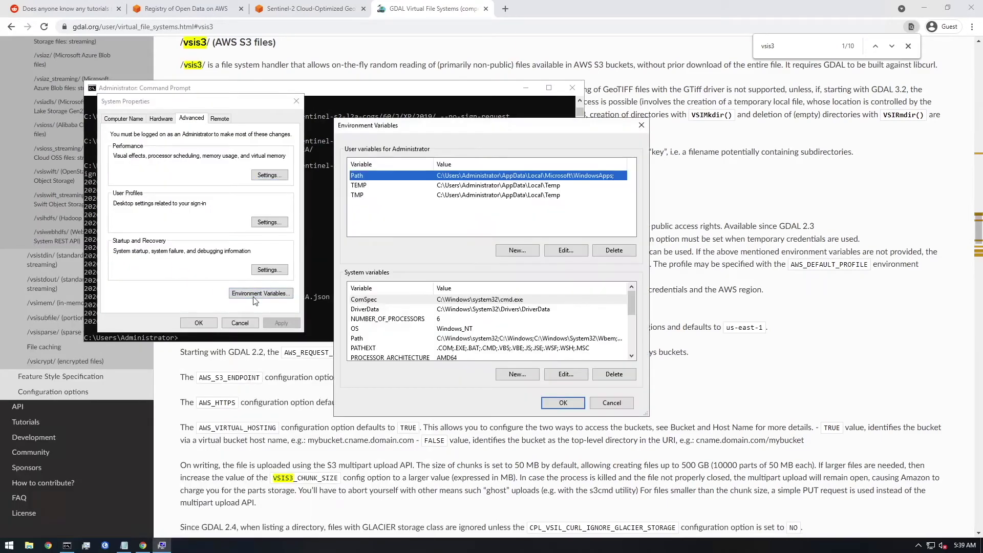
pyautogui.click(517, 375)
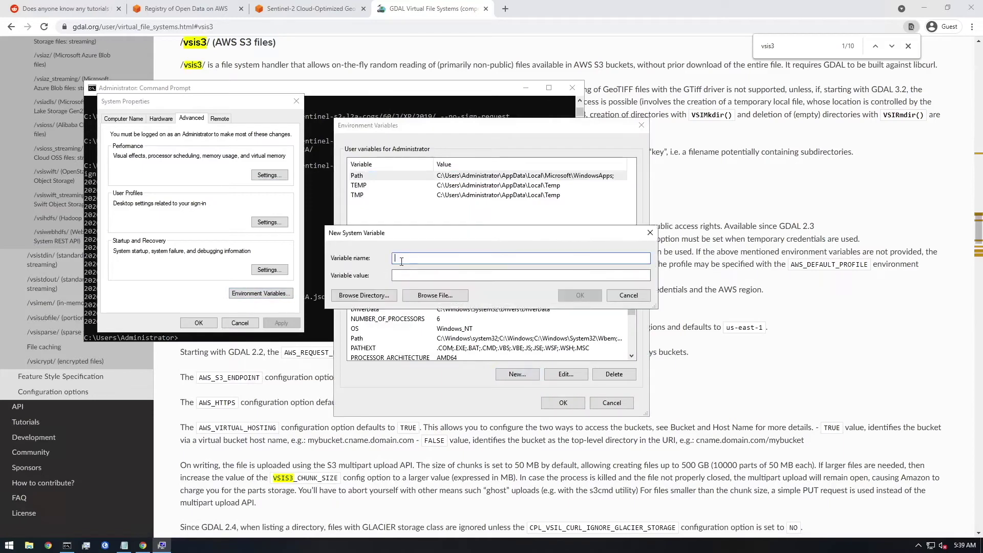
# - Create system variable AWS_NO_SIGN_REQUEST with value YES and confirm all dialogs
pyautogui.rightClick(402, 260)
pyautogui.click(436, 305)
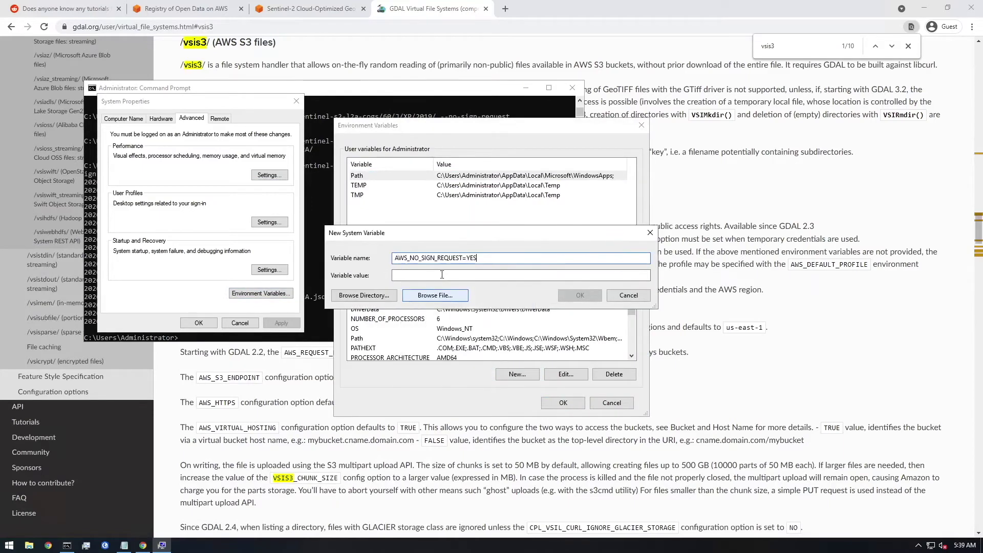
pyautogui.moveTo(463, 259); pyautogui.dragTo(483, 258)
pyautogui.rightClick(475, 259)
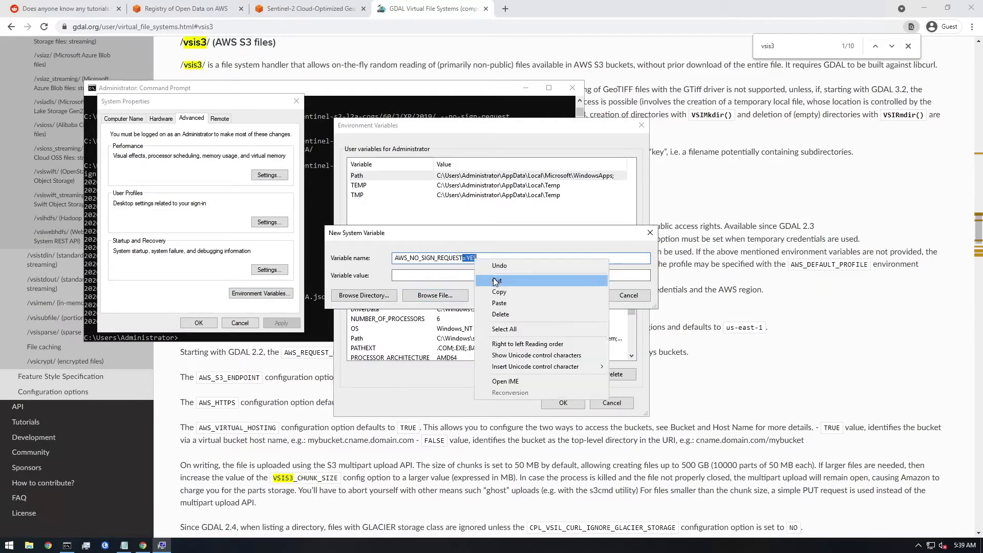
pyautogui.click(494, 280)
pyautogui.rightClick(431, 277)
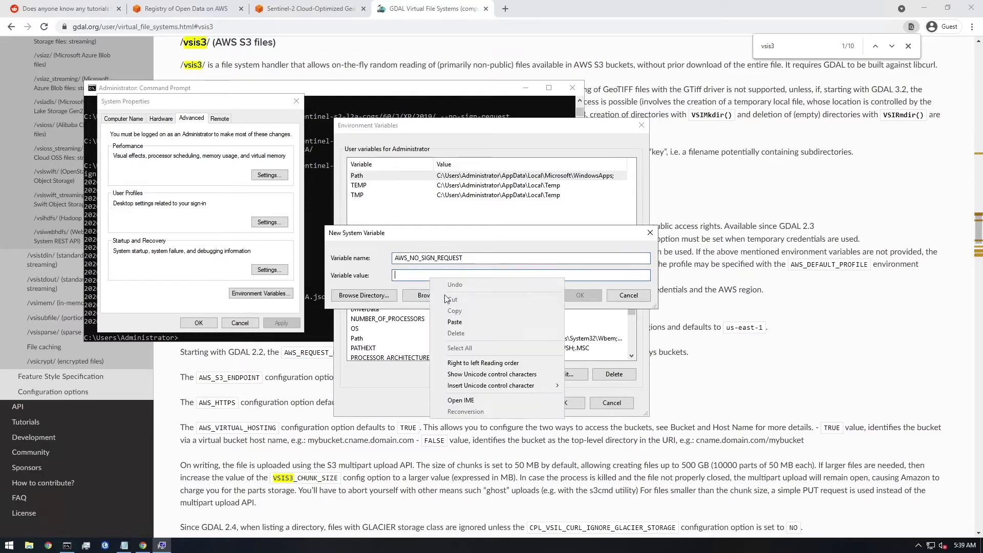
pyautogui.click(454, 322)
pyautogui.moveTo(385, 276); pyautogui.dragTo(386, 280)
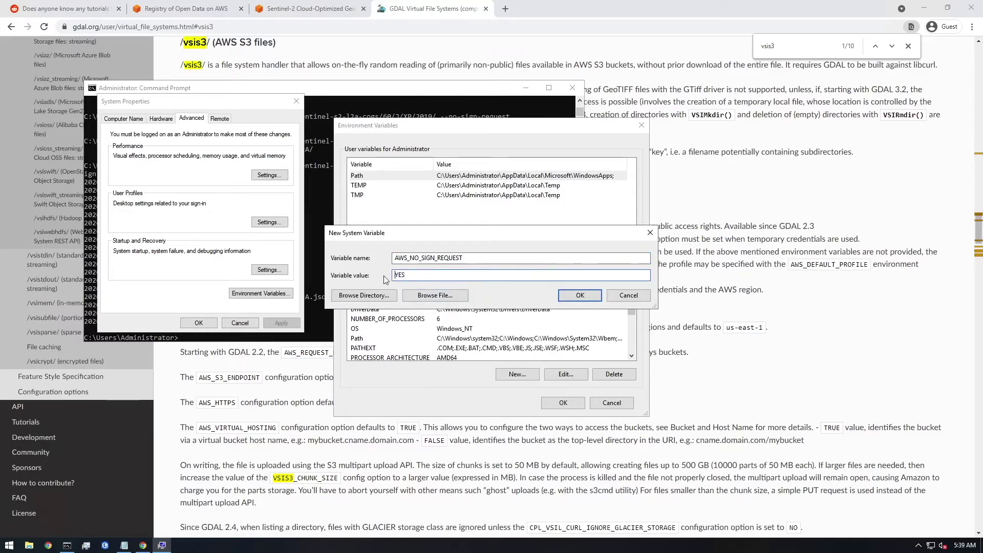
pyautogui.click(396, 259)
pyautogui.click(576, 296)
pyautogui.click(563, 404)
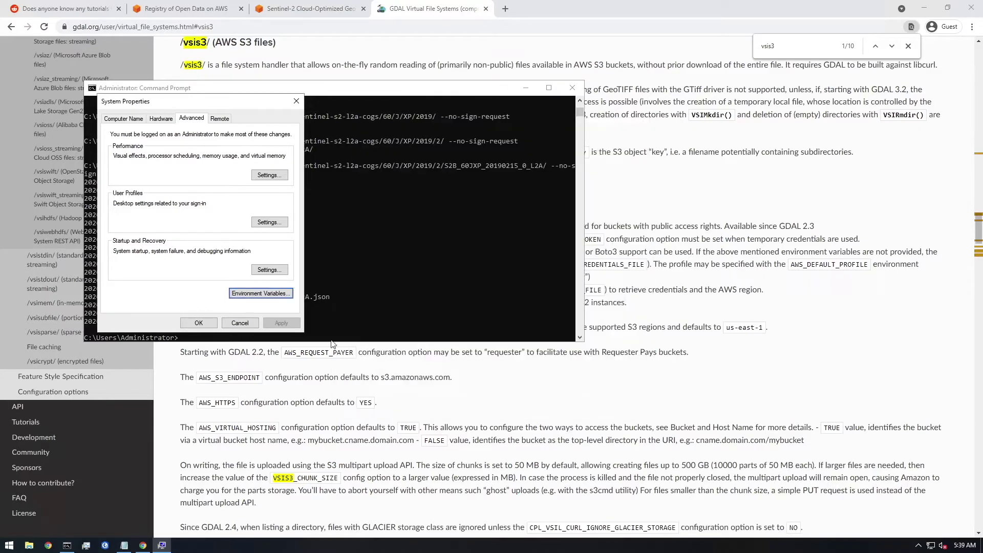
pyautogui.click(200, 323)
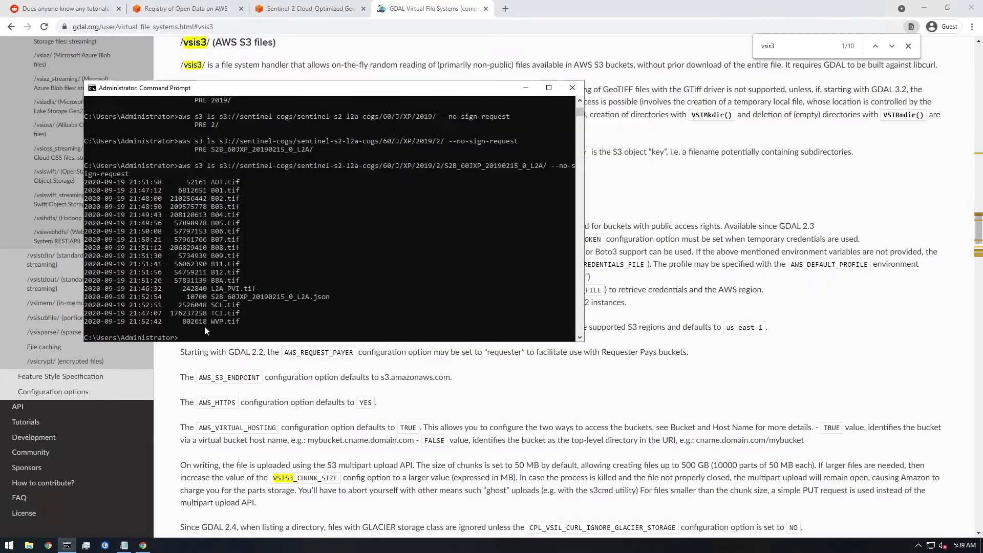
pyautogui.click(9, 547)
# - Relaunch QGIS Desktop 3.18.3 from Start and open Add Raster Layer
pyautogui.write('qgis')
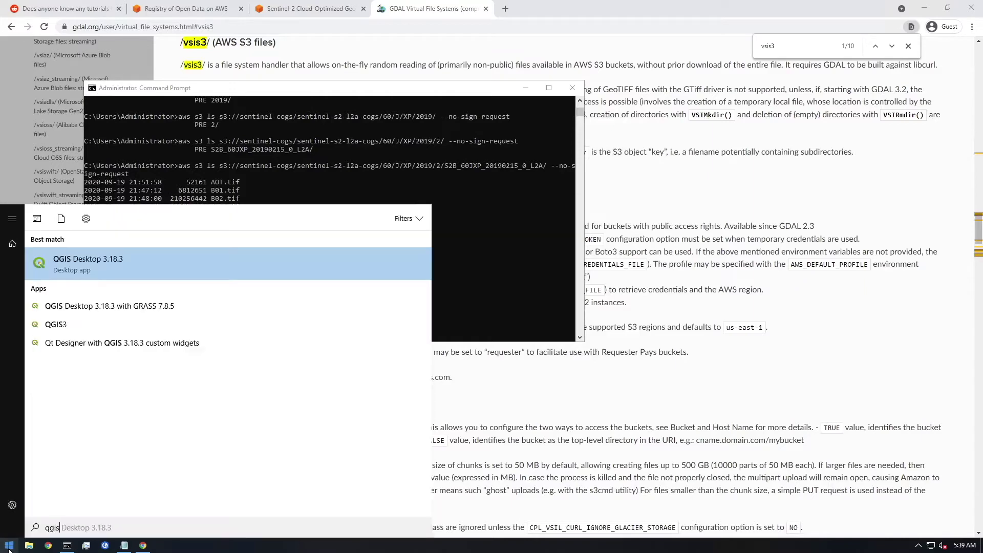
pyautogui.click(88, 269)
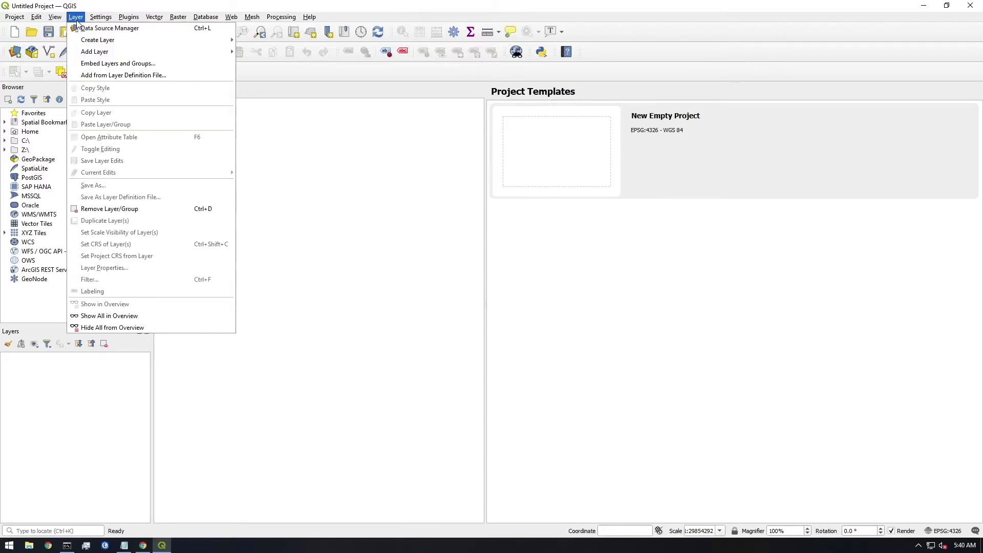
pyautogui.moveTo(182, 54)
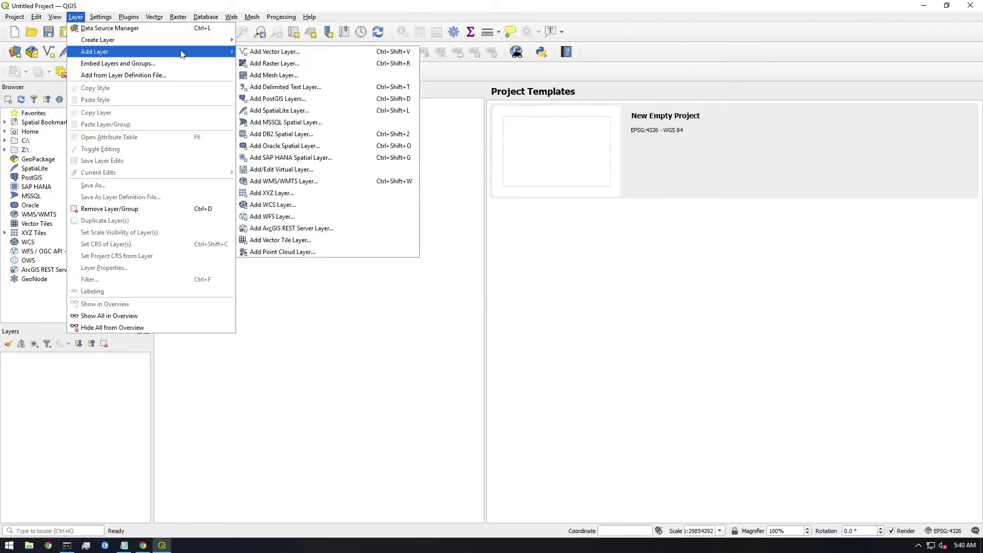
pyautogui.click(279, 67)
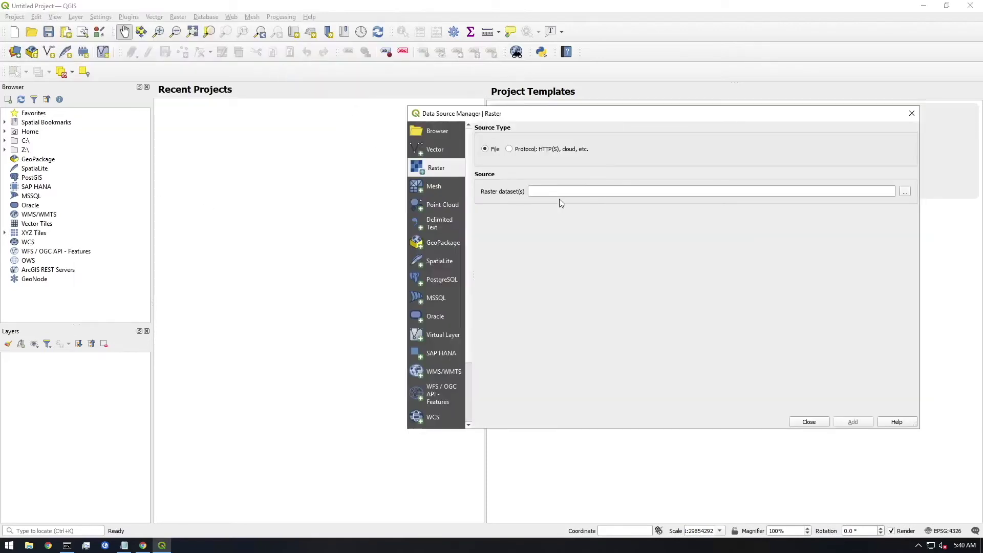
# - Set the raster source to Protocol type AWS S3 and paste the console's S3 folder path as object key
pyautogui.click(514, 149)
pyautogui.click(540, 191)
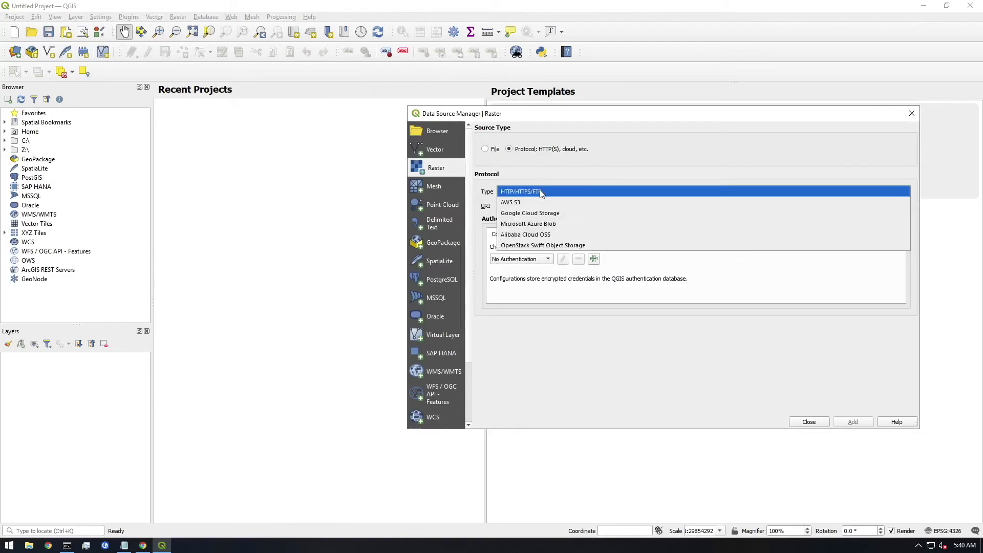
pyautogui.click(520, 201)
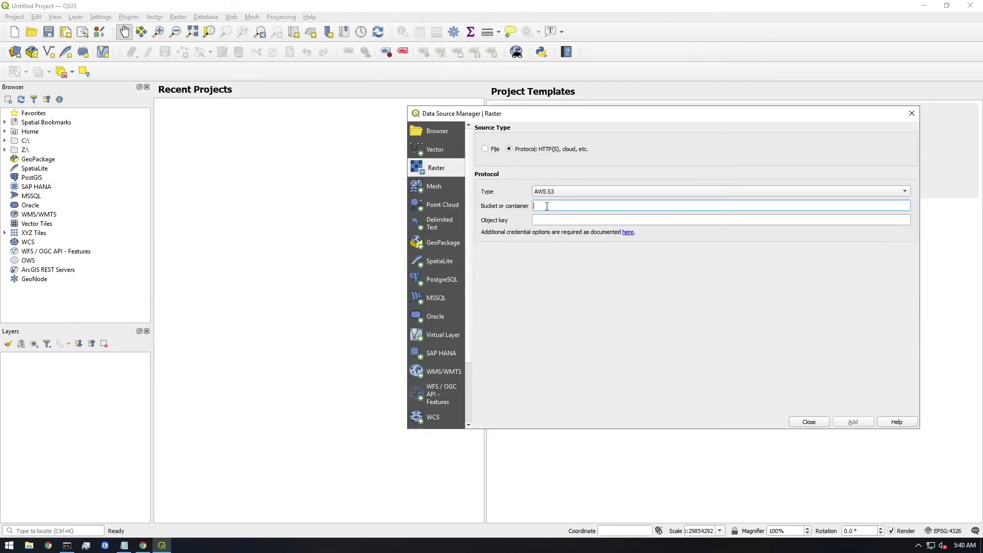
pyautogui.click(67, 545)
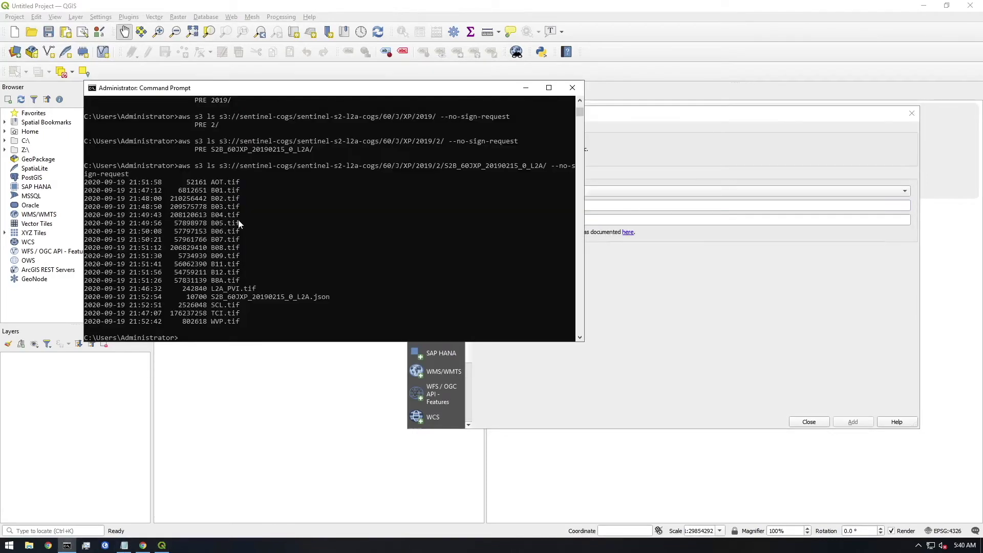
pyautogui.moveTo(237, 165); pyautogui.dragTo(543, 169)
pyautogui.rightClick(545, 169)
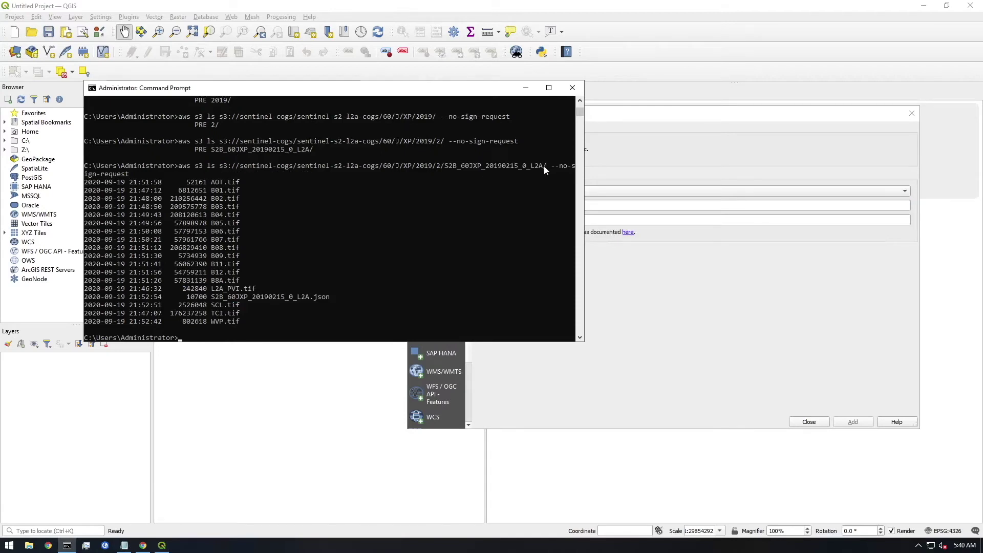
pyautogui.click(606, 205)
pyautogui.rightClick(542, 221)
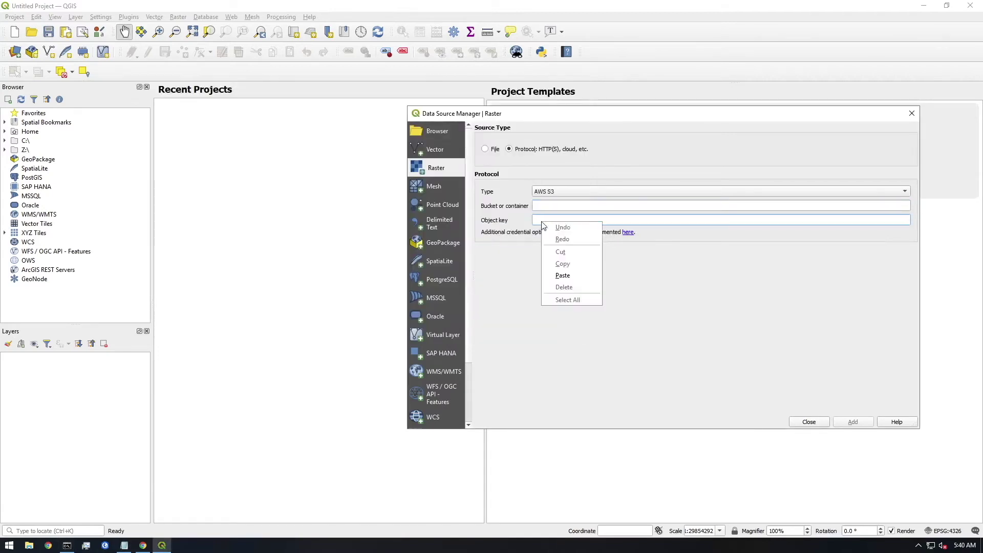
pyautogui.click(569, 277)
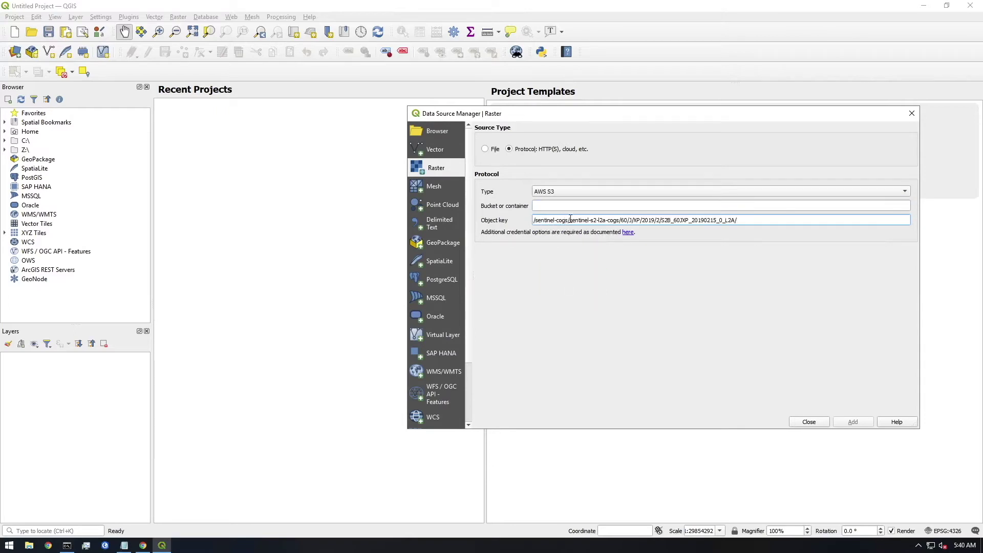
# - Move sentinel-cogs out of the object key into the bucket field, without slashes
pyautogui.moveTo(570, 220); pyautogui.dragTo(503, 221)
pyautogui.rightClick(546, 225)
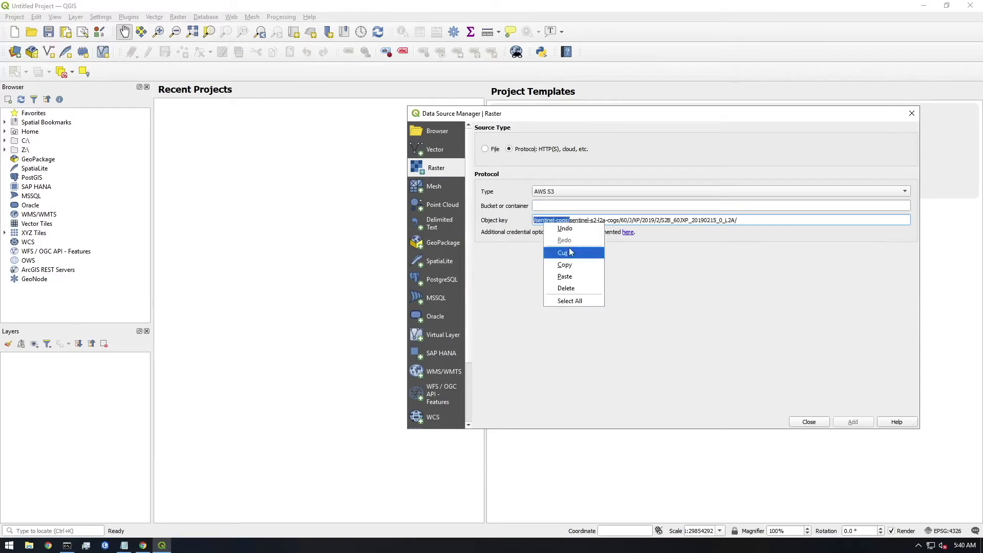
pyautogui.click(564, 253)
pyautogui.rightClick(551, 210)
pyautogui.click(572, 260)
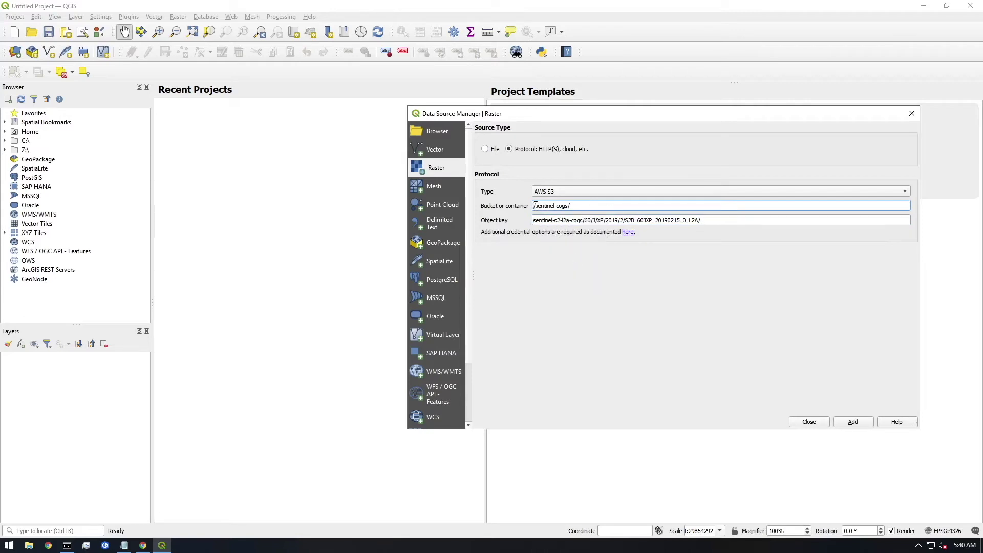
pyautogui.press('BackSpace')
pyautogui.click(581, 208)
# - Append L2A_PVI.tif from the console listing to the object key
pyautogui.click(67, 546)
pyautogui.moveTo(212, 288); pyautogui.dragTo(250, 289)
pyautogui.rightClick(251, 288)
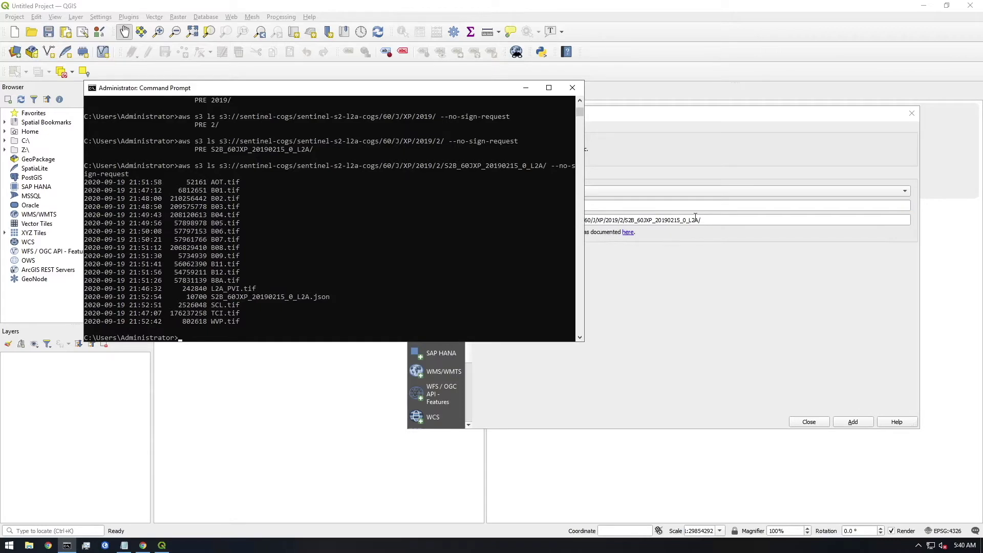
pyautogui.click(713, 221)
pyautogui.rightClick(713, 224)
pyautogui.click(737, 274)
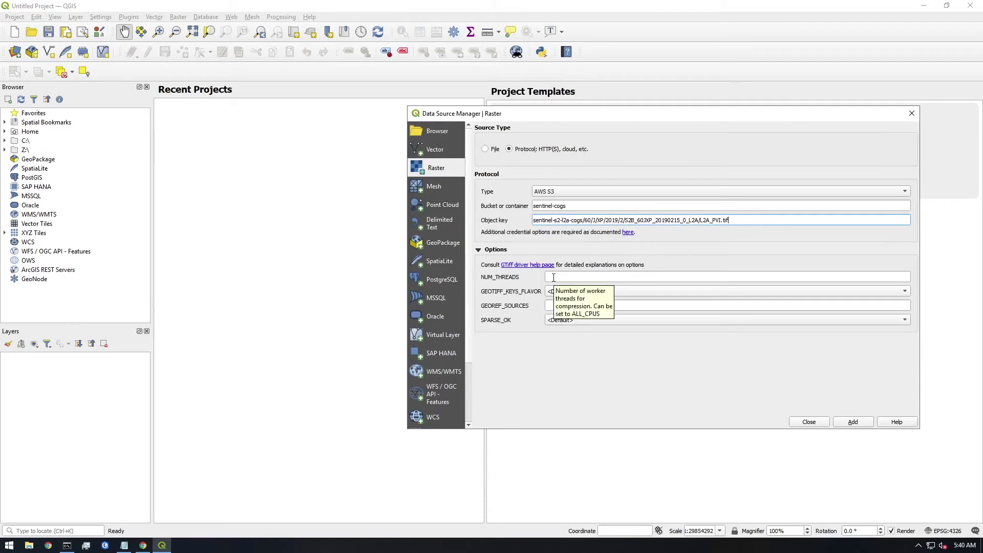
# - Add the S3 L2A_PVI.tif preview as a layer, pan and zoom to inspect it, then return to Chrome
pyautogui.click(851, 423)
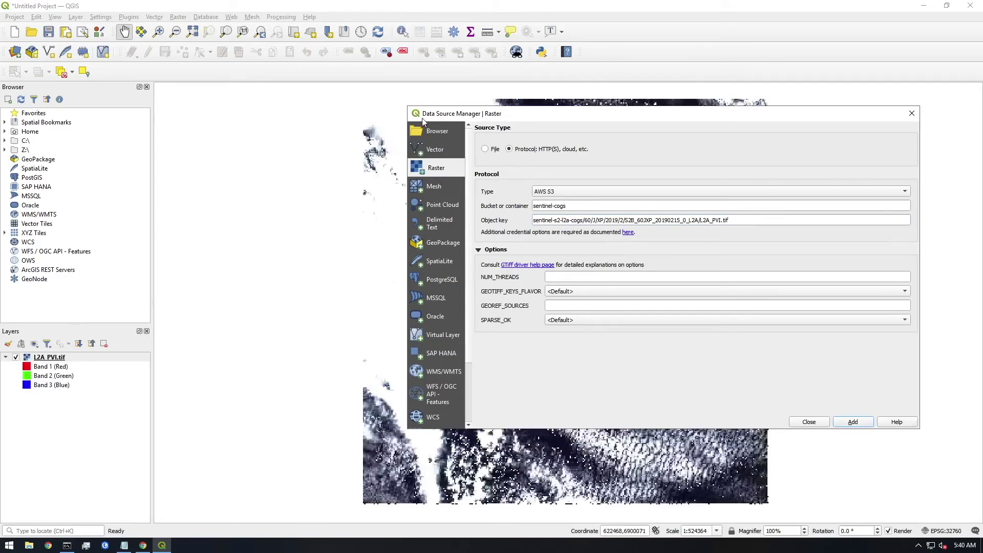
pyautogui.moveTo(424, 117); pyautogui.dragTo(723, 117)
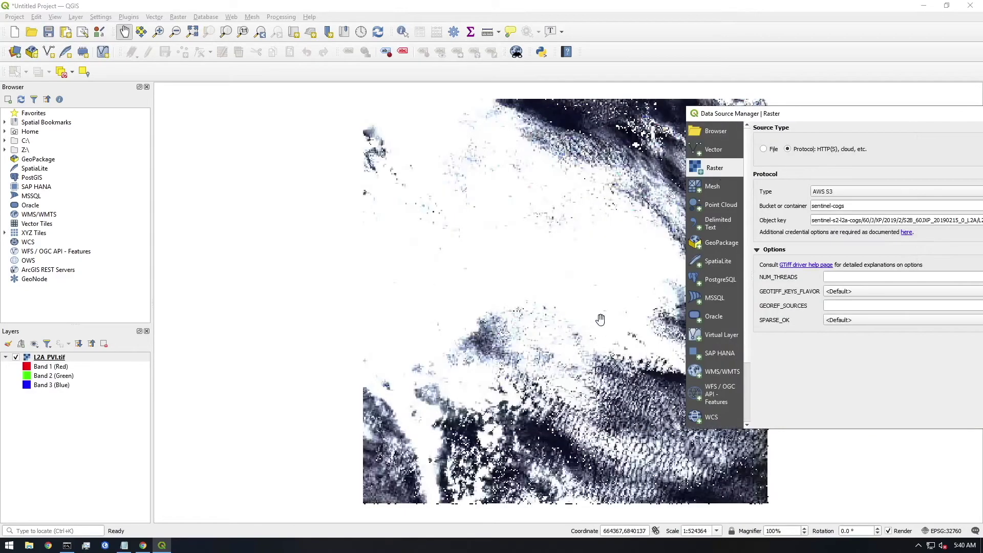
pyautogui.moveTo(599, 321); pyautogui.dragTo(480, 320)
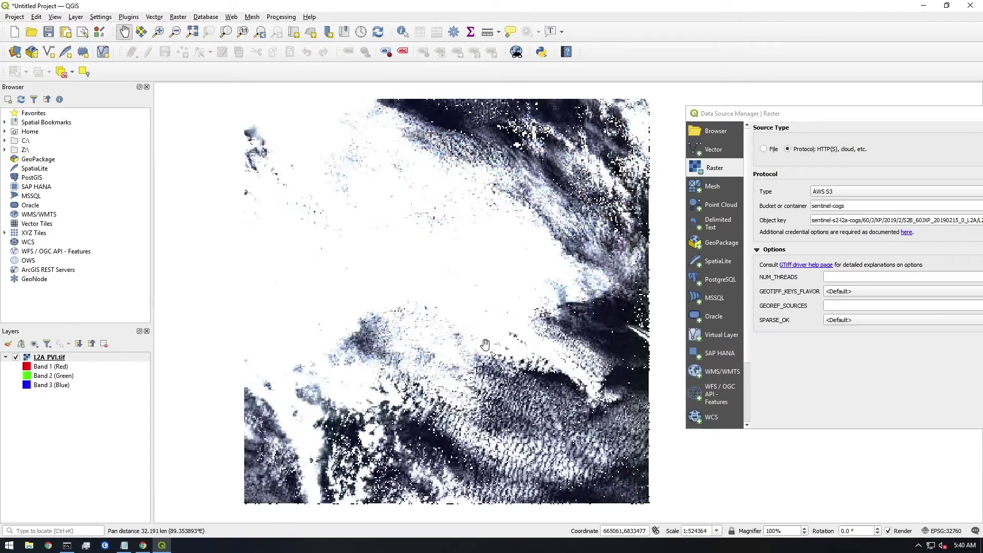
pyautogui.scroll(-1, 484, 347)
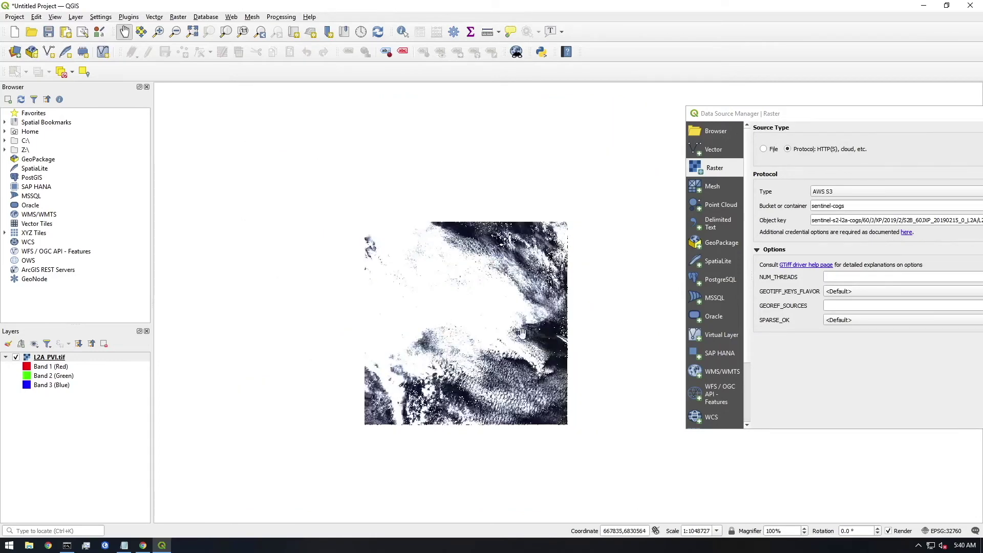
pyautogui.moveTo(754, 115); pyautogui.dragTo(545, 108)
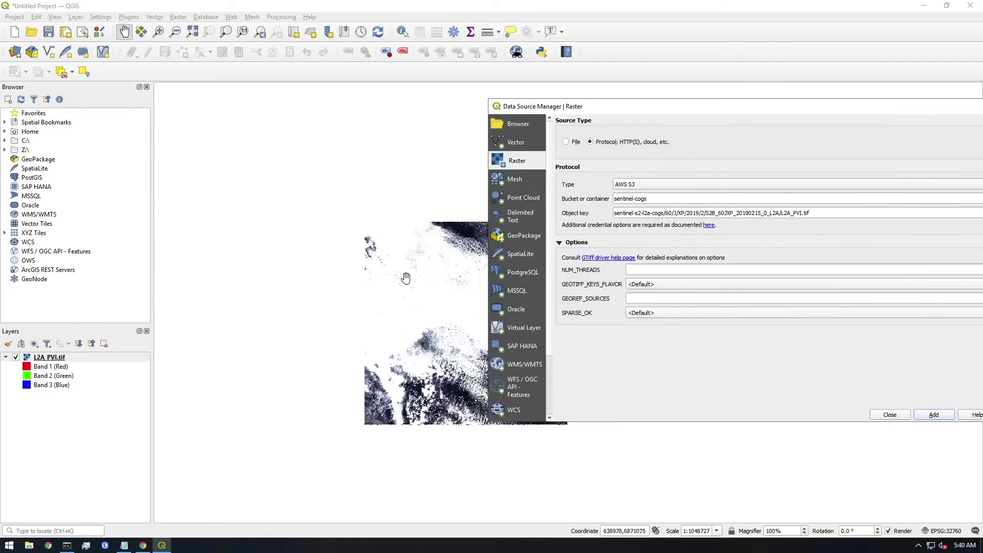
pyautogui.moveTo(433, 301); pyautogui.dragTo(351, 276)
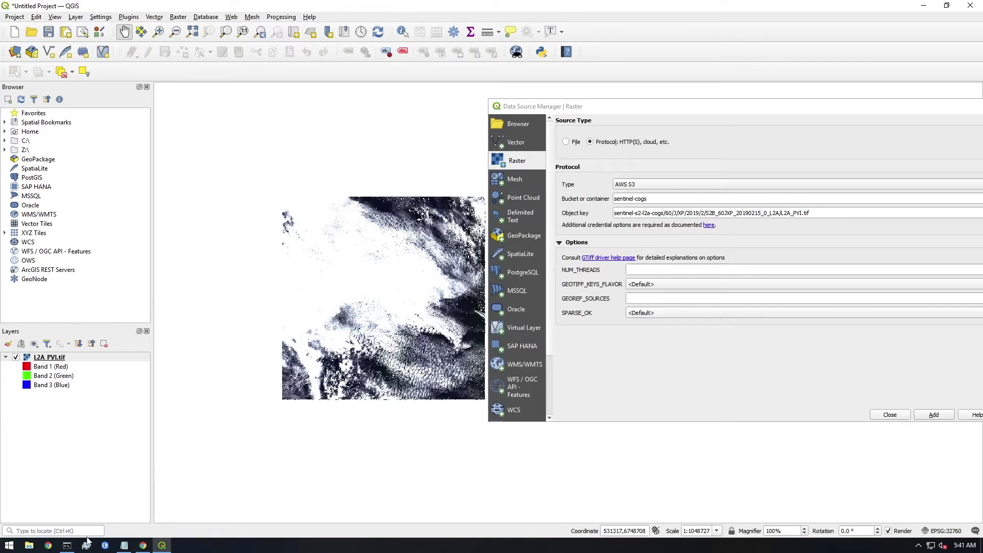
pyautogui.click(143, 545)
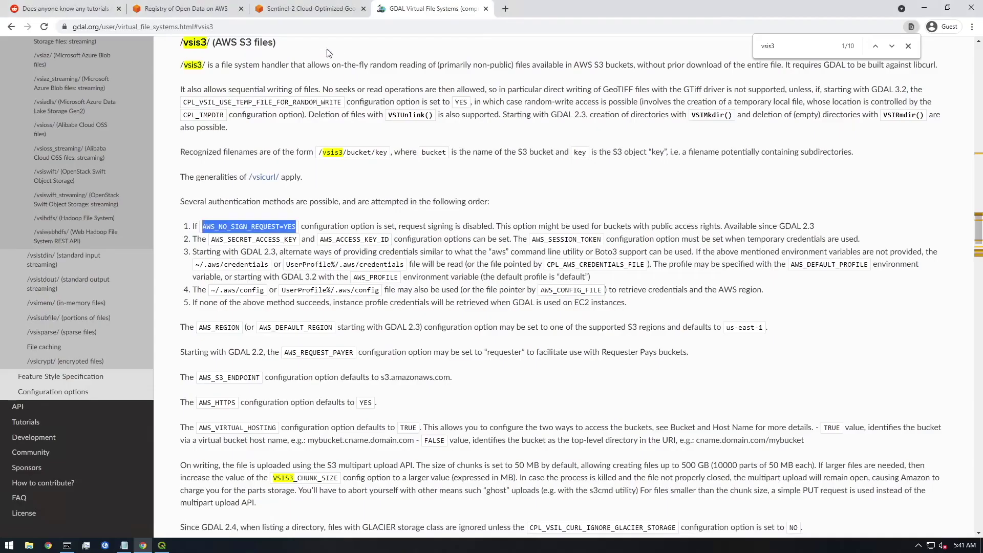
# - Search 'sentinel data browser' in a new tab and reach the EO Browser overview page
pyautogui.click(505, 8)
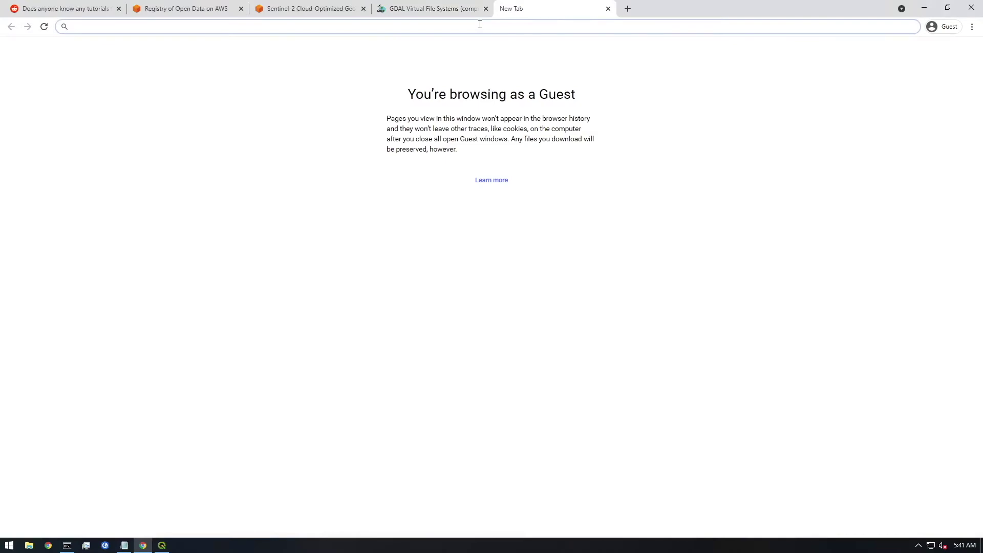
pyautogui.write('sentinel ')
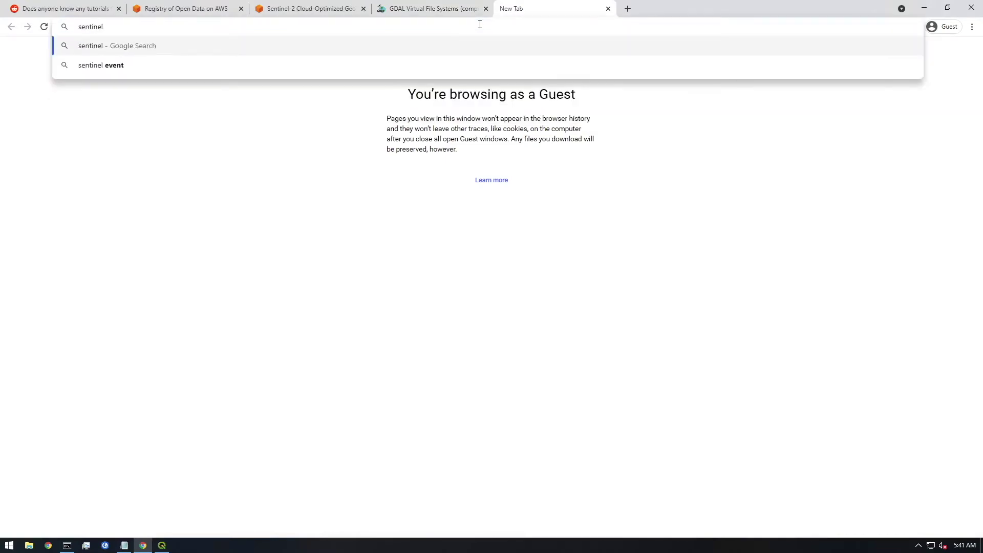
pyautogui.write('data browser')
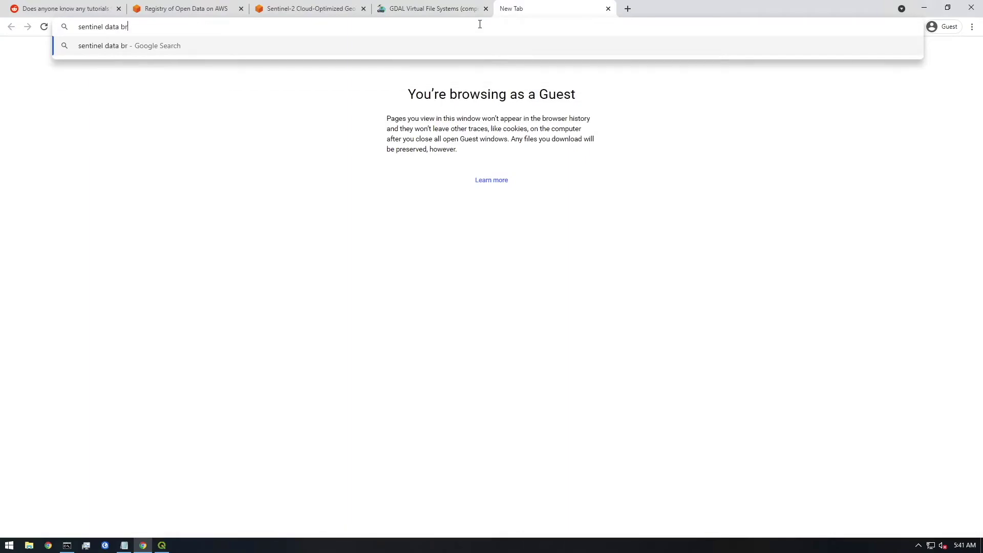
pyautogui.press('Return')
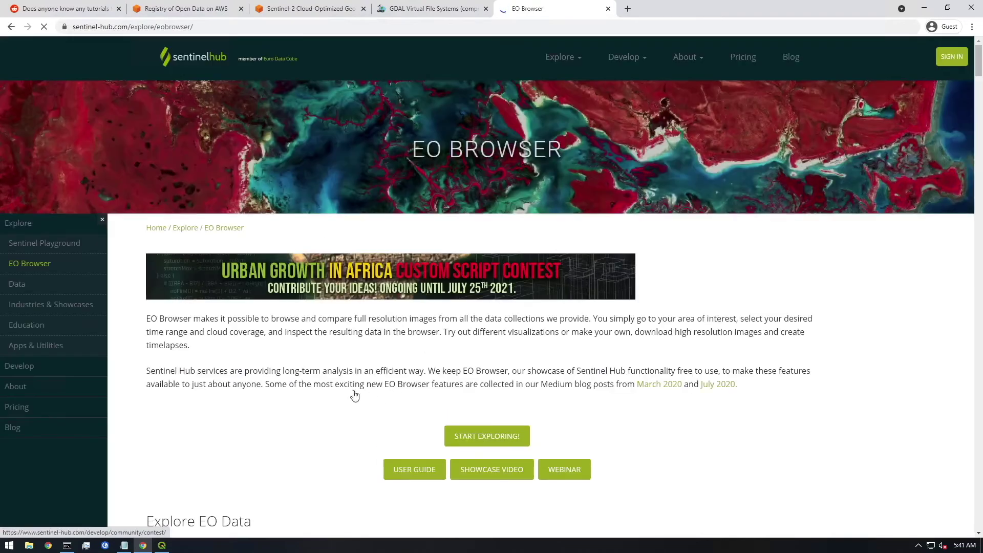
pyautogui.scroll(-5, 350, 390)
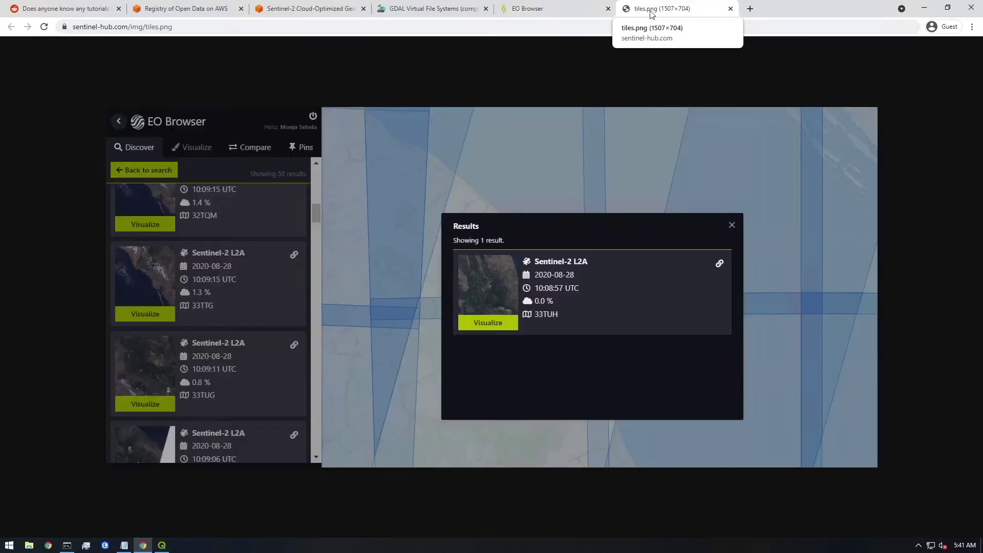
pyautogui.hotkey('ctrl', 'w')
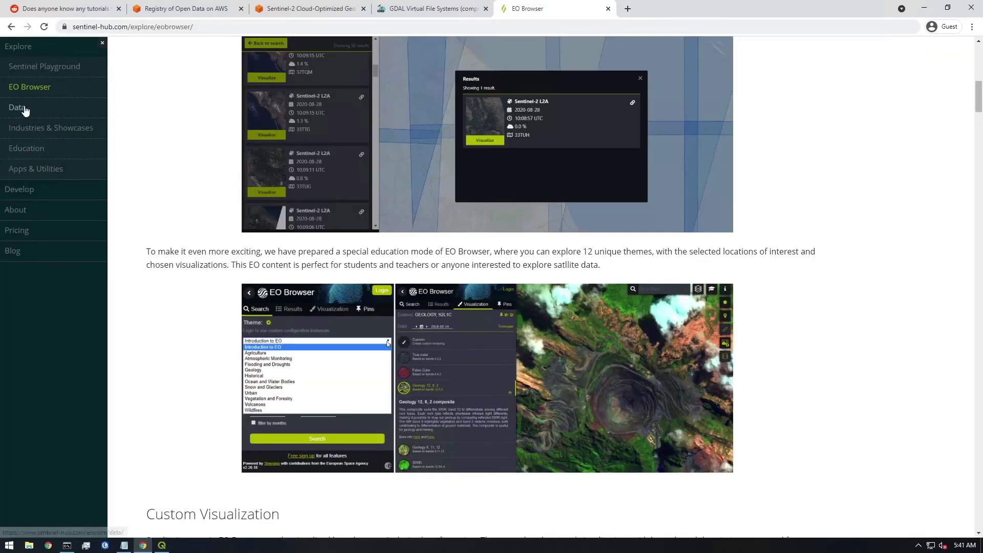
pyautogui.click(25, 88)
pyautogui.scroll(-2, 193, 256)
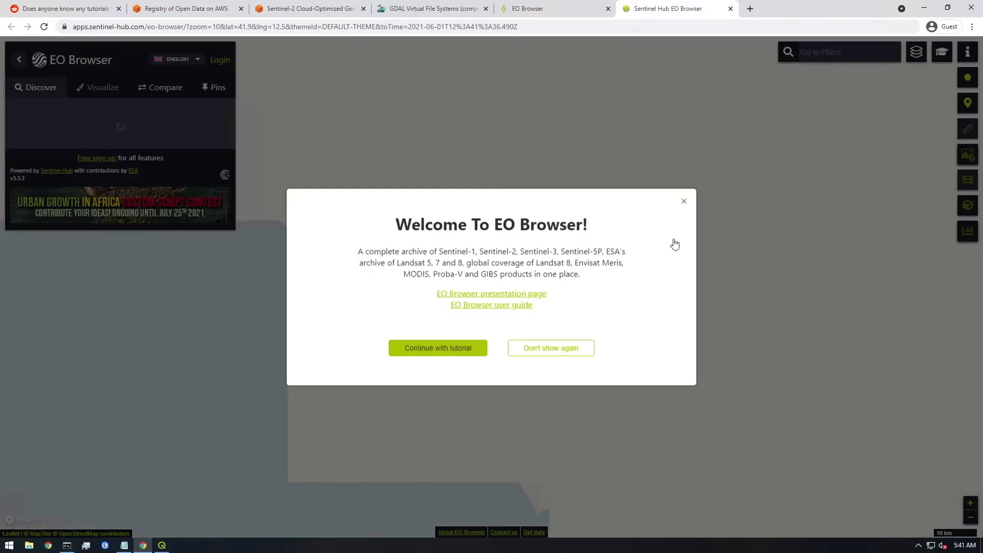
# - Dismiss the welcome dialog, zoom to Rome, search Sentinel-2 scenes and pick a tile footprint
pyautogui.click(684, 202)
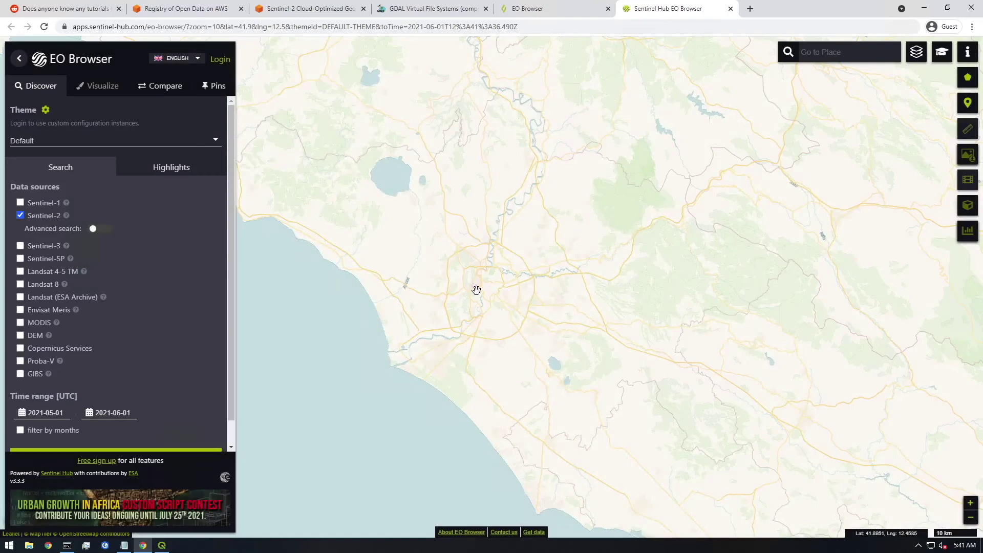
pyautogui.scroll(1, 498, 288)
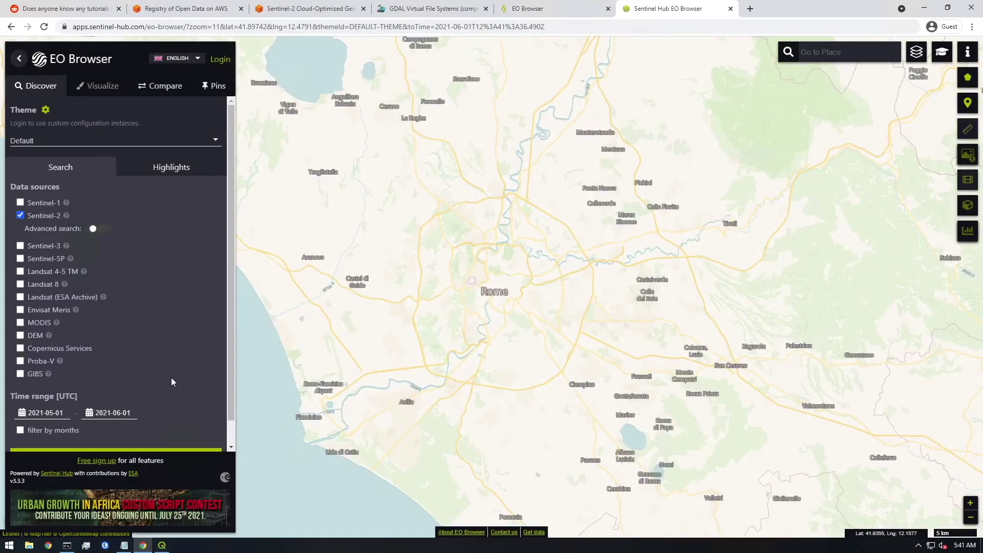
pyautogui.scroll(-1, 171, 377)
pyautogui.click(125, 434)
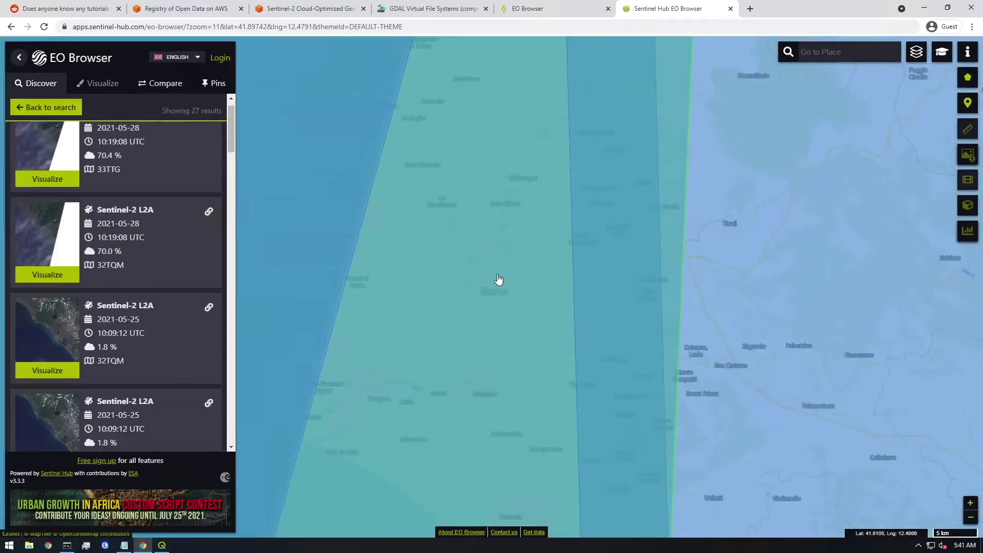
pyautogui.scroll(-1, 498, 280)
pyautogui.scroll(-1, 499, 279)
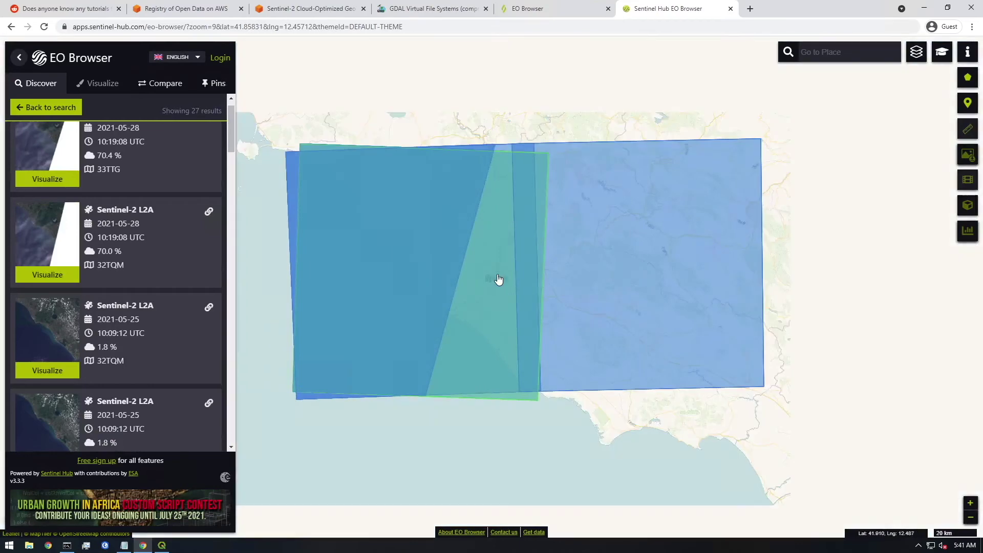
pyautogui.scroll(-3, 525, 280)
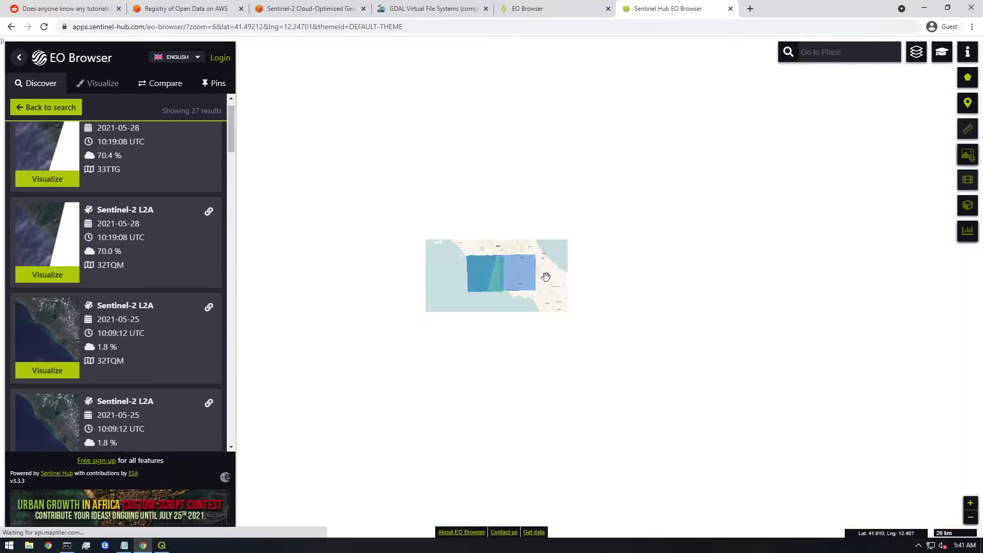
pyautogui.scroll(2, 524, 281)
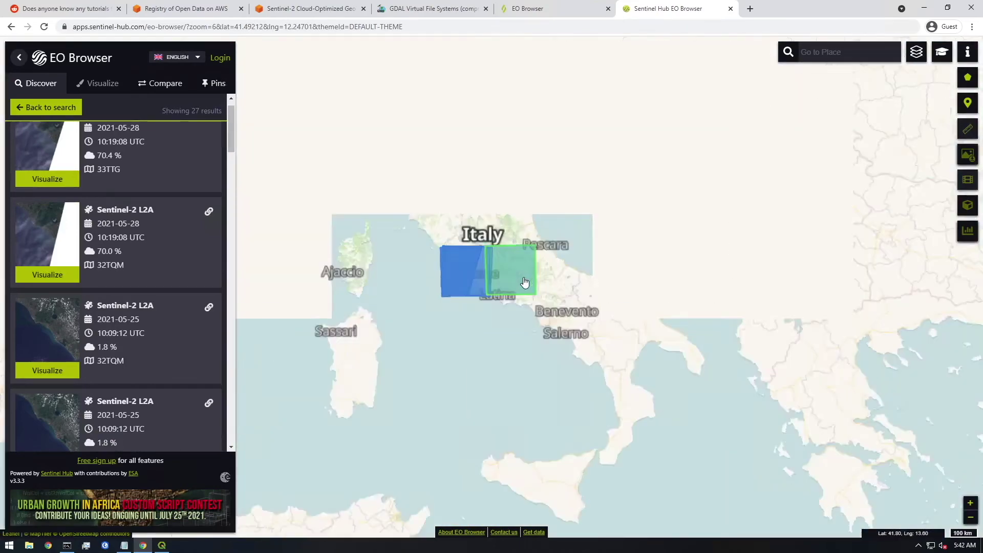
pyautogui.click(495, 248)
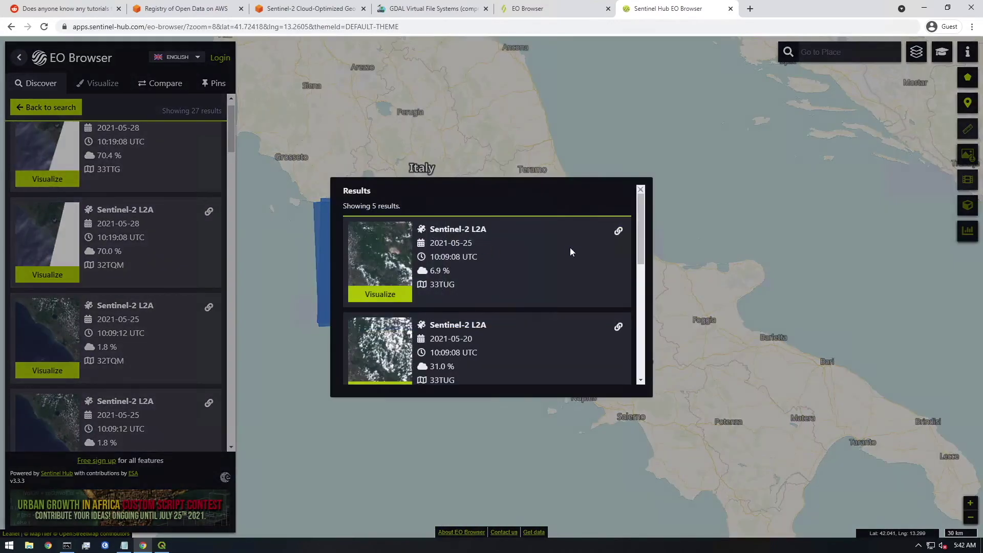
pyautogui.click(619, 232)
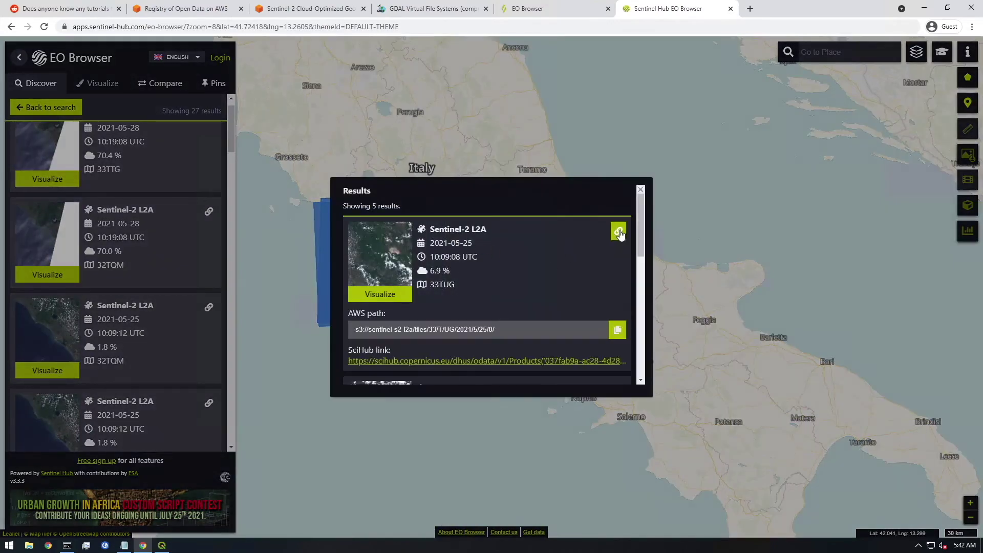
pyautogui.click(373, 330)
pyautogui.click(399, 330)
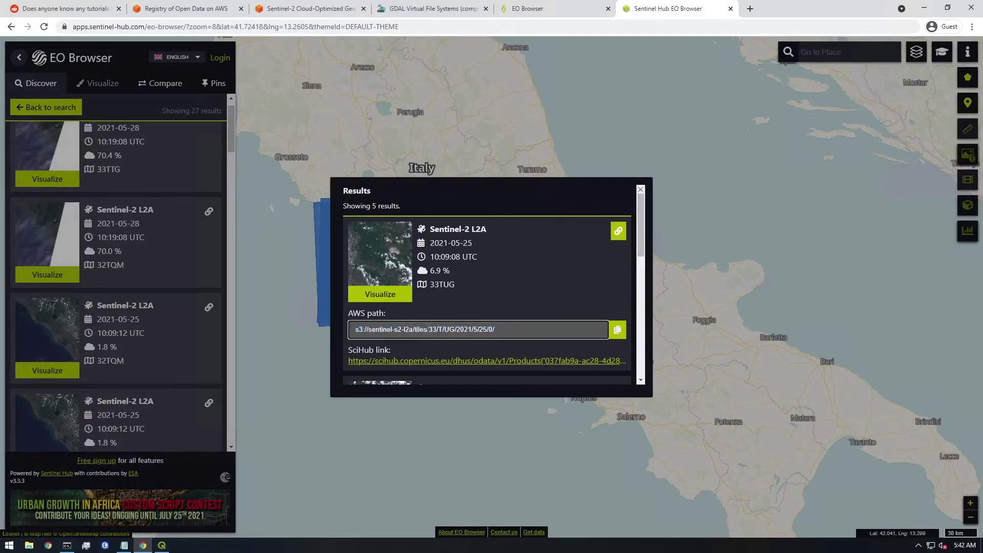
pyautogui.moveTo(474, 328); pyautogui.dragTo(497, 331)
pyautogui.click(67, 544)
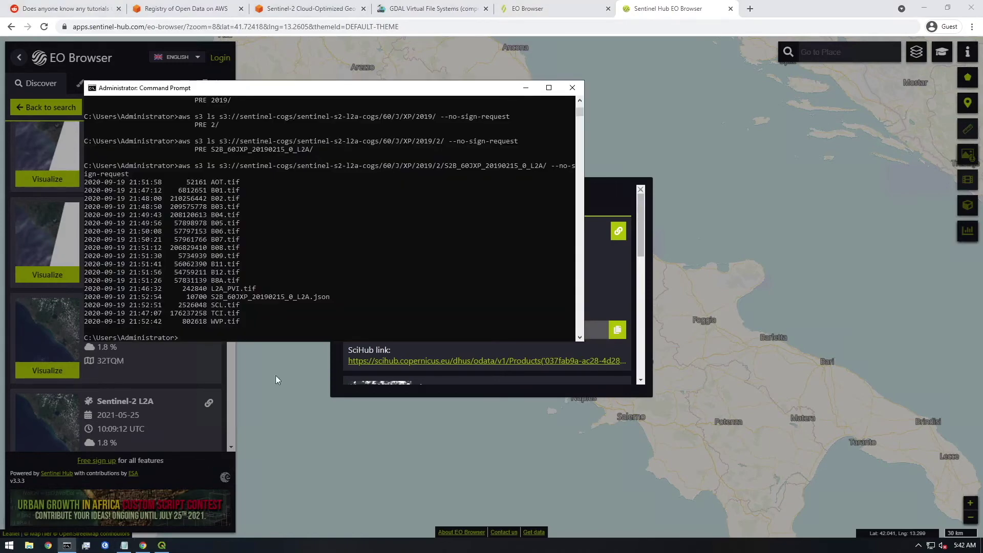
pyautogui.moveTo(314, 95); pyautogui.dragTo(555, 96)
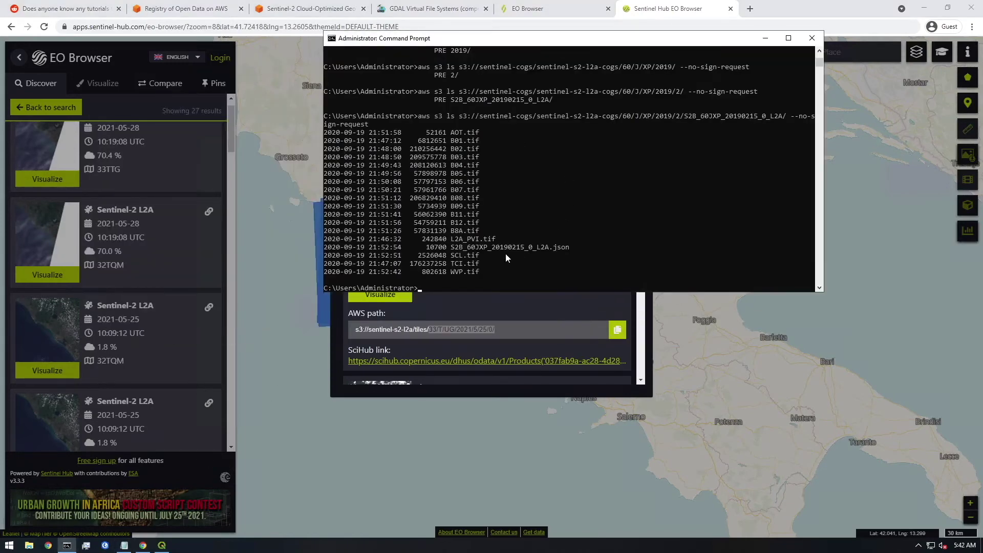
pyautogui.press('Up')
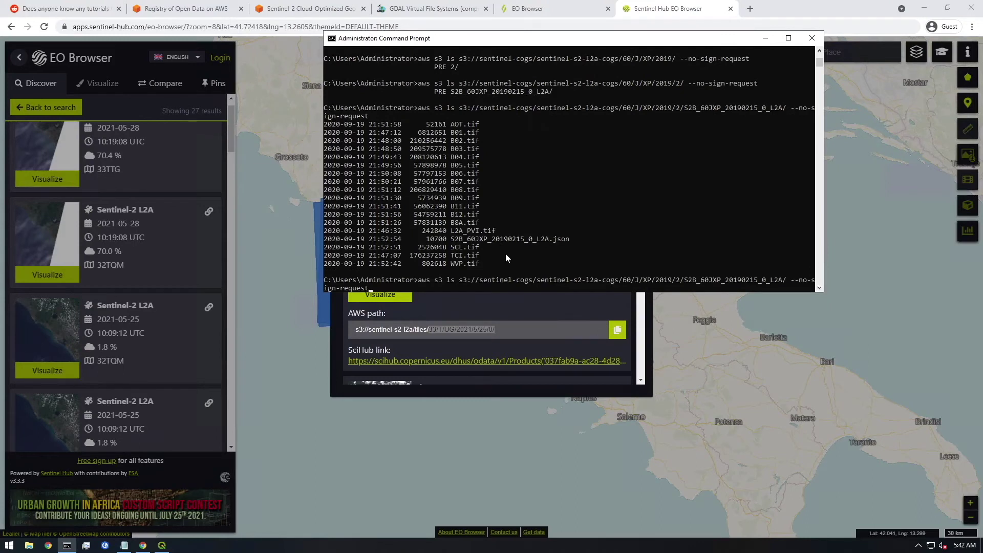
# - Edit the aws s3 ls command to target sentinel-cogs 33/T/UG/2021/ and run it
pyautogui.press('BackSpace')
pyautogui.press('BackSpace')
pyautogui.press('BackSpace')
pyautogui.press('BackSpace')
pyautogui.press('BackSpace')
pyautogui.press('BackSpace')
pyautogui.press('BackSpace')
pyautogui.press('BackSpace')
pyautogui.press('BackSpace')
pyautogui.press('BackSpace')
pyautogui.press('BackSpace')
pyautogui.press('BackSpace')
pyautogui.press('BackSpace')
pyautogui.press('BackSpace')
pyautogui.press('BackSpace')
pyautogui.press('BackSpace')
pyautogui.press('BackSpace')
pyautogui.press('BackSpace')
pyautogui.press('BackSpace')
pyautogui.press('BackSpace')
pyautogui.press('BackSpace')
pyautogui.press('BackSpace')
pyautogui.press('BackSpace')
pyautogui.press('BackSpace')
pyautogui.press('BackSpace')
pyautogui.press('BackSpace')
pyautogui.press('BackSpace')
pyautogui.press('BackSpace')
pyautogui.press('BackSpace')
pyautogui.press('BackSpace')
pyautogui.press('BackSpace')
pyautogui.press('BackSpace')
pyautogui.press('BackSpace')
pyautogui.press('BackSpace')
pyautogui.press('BackSpace')
pyautogui.press('BackSpace')
pyautogui.press('BackSpace')
pyautogui.press('BackSpace')
pyautogui.press('BackSpace')
pyautogui.press('BackSpace')
pyautogui.press('BackSpace')
pyautogui.press('BackSpace')
pyautogui.press('BackSpace')
pyautogui.press('BackSpace')
pyautogui.press('BackSpace')
pyautogui.press('BackSpace')
pyautogui.press('BackSpace')
pyautogui.press('BackSpace')
pyautogui.press('BackSpace')
pyautogui.press('BackSpace')
pyautogui.press('BackSpace')
pyautogui.press('BackSpace')
pyautogui.press('BackSpace')
pyautogui.press('BackSpace')
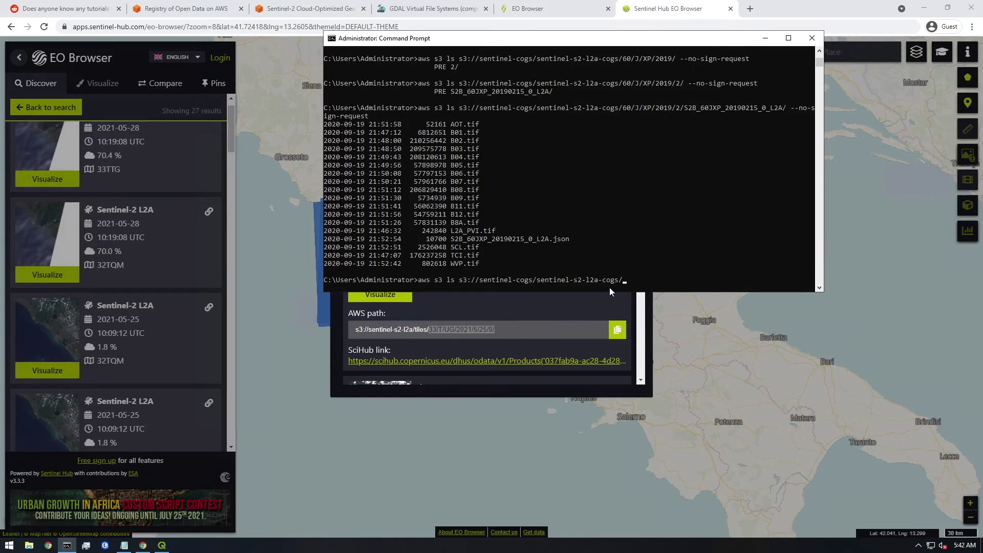
pyautogui.rightClick(632, 277)
pyautogui.click(468, 331)
pyautogui.rightClick(465, 330)
pyautogui.click(486, 337)
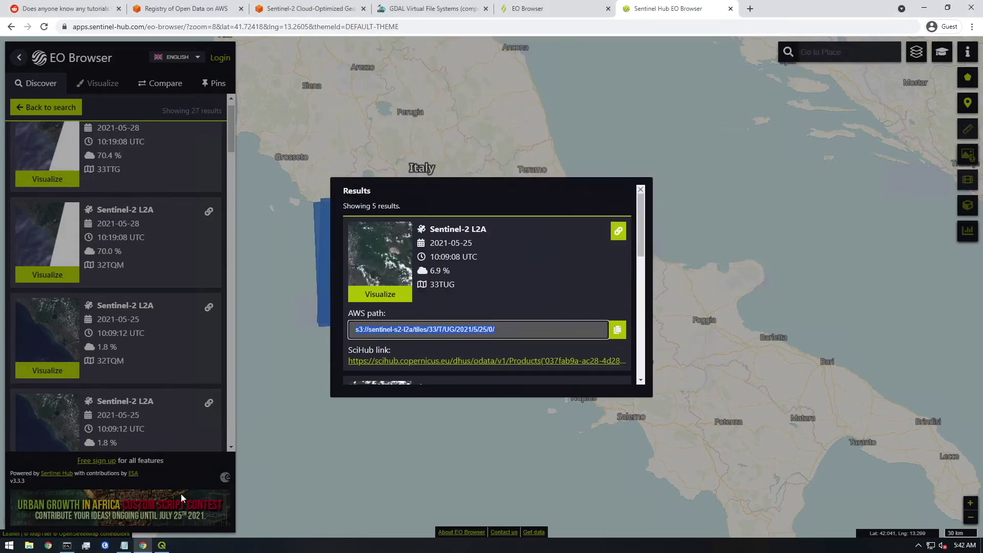
pyautogui.click(65, 547)
pyautogui.rightClick(635, 277)
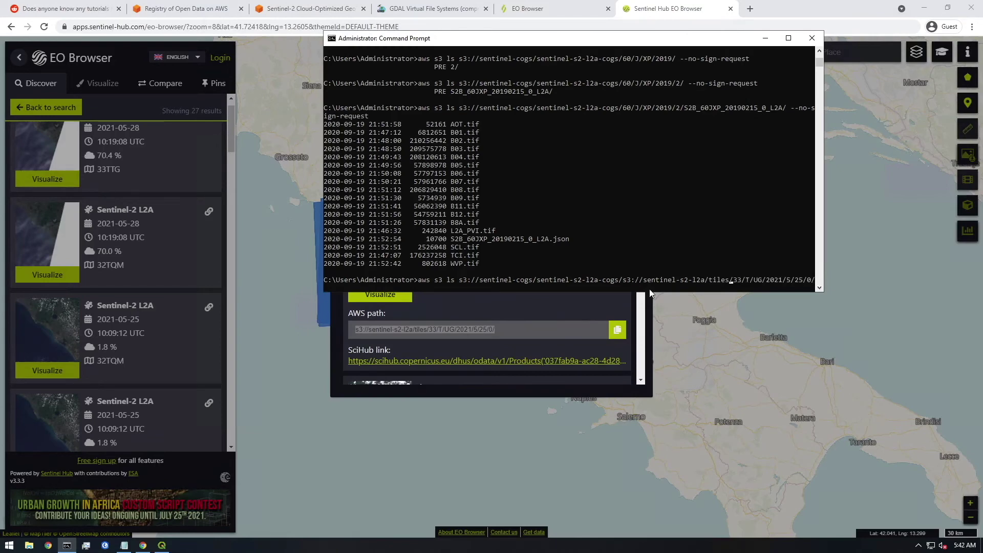
pyautogui.press('BackSpace')
pyautogui.press('BackSpace')
pyautogui.press('BackSpace')
pyautogui.press('BackSpace')
pyautogui.press('BackSpace')
pyautogui.press('BackSpace')
pyautogui.press('BackSpace')
pyautogui.press('BackSpace')
pyautogui.press('BackSpace')
pyautogui.press('BackSpace')
pyautogui.press('BackSpace')
pyautogui.press('BackSpace')
pyautogui.press('BackSpace')
pyautogui.press('BackSpace')
pyautogui.press('BackSpace')
pyautogui.press('BackSpace')
pyautogui.press('BackSpace')
pyautogui.press('BackSpace')
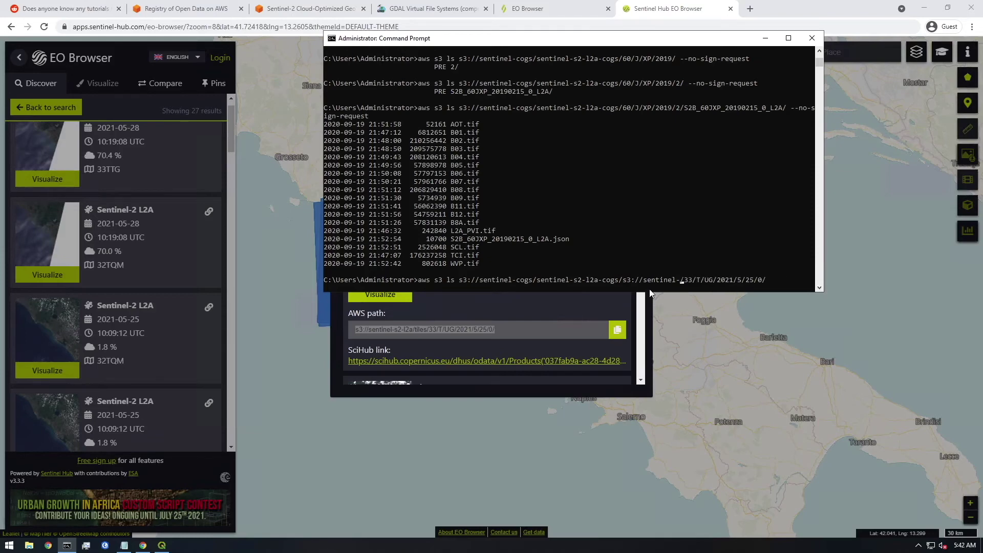
pyautogui.press('BackSpace')
pyautogui.press('BackSpace')
pyautogui.press('BackSpace')
pyautogui.press('BackSpace')
pyautogui.press('BackSpace')
pyautogui.press('BackSpace')
pyautogui.press('BackSpace')
pyautogui.press('BackSpace')
pyautogui.press('Right')
pyautogui.press('Right')
pyautogui.press('Right')
pyautogui.press('Right')
pyautogui.press('Right')
pyautogui.press('Right')
pyautogui.press('End')
pyautogui.press('BackSpace')
pyautogui.press('BackSpace')
pyautogui.press('BackSpace')
pyautogui.press('BackSpace')
pyautogui.press('BackSpace')
pyautogui.press('Return')
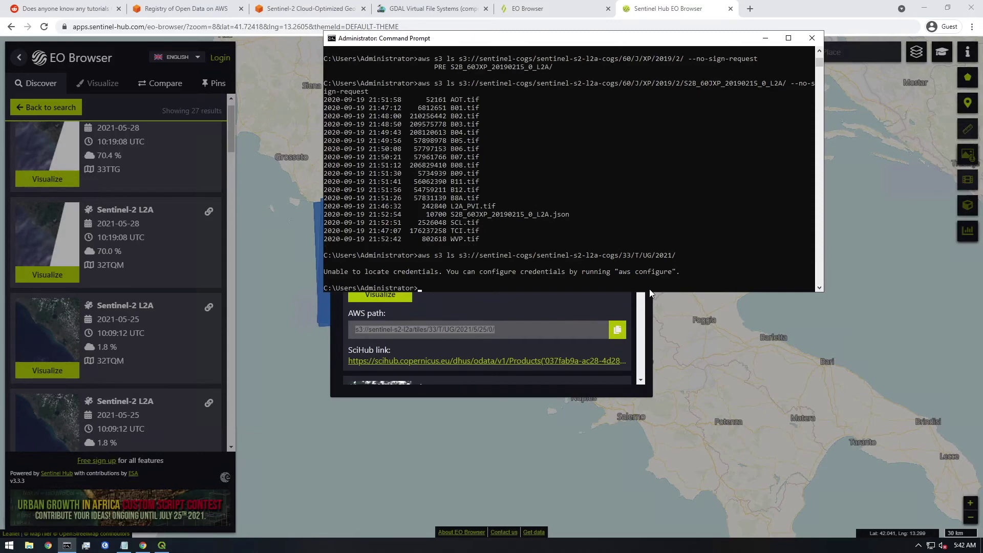
# - Rerun the 33/T/UG/2021/ listing with --no-sign-request
pyautogui.press('Up')
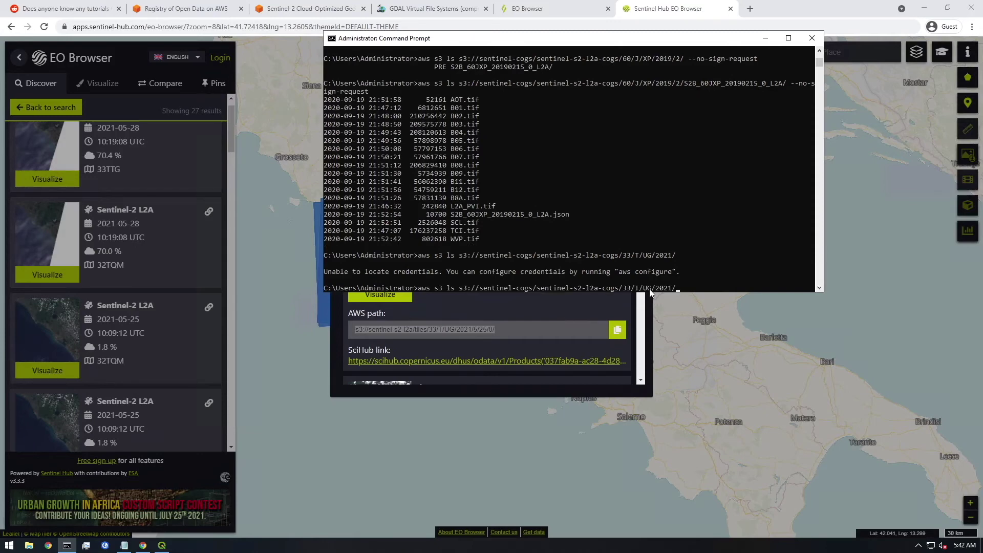
pyautogui.write('--no-sign-request')
pyautogui.press('Return')
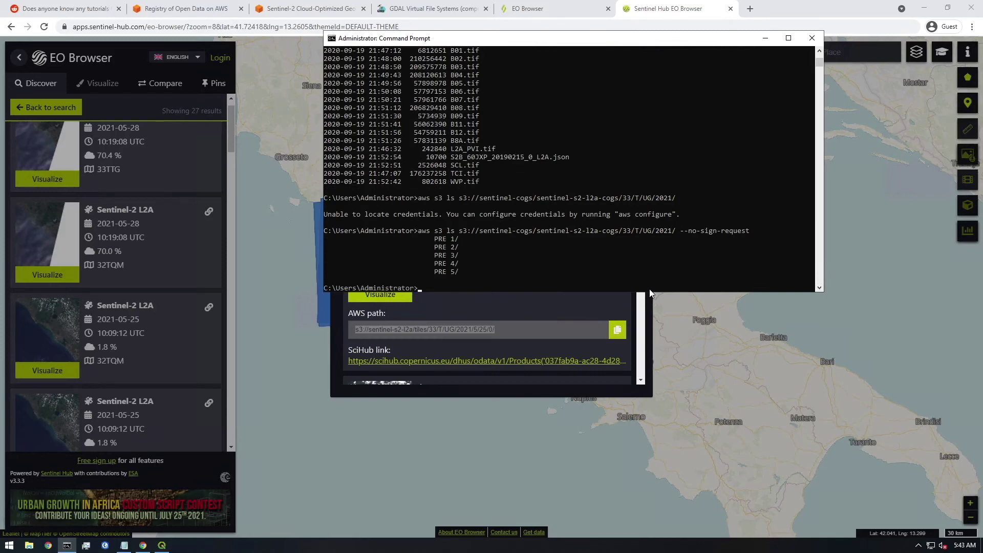
# - List the May 2021 folder by adding 5/ to the unsigned listing command
pyautogui.press('Up')
pyautogui.press('Left')
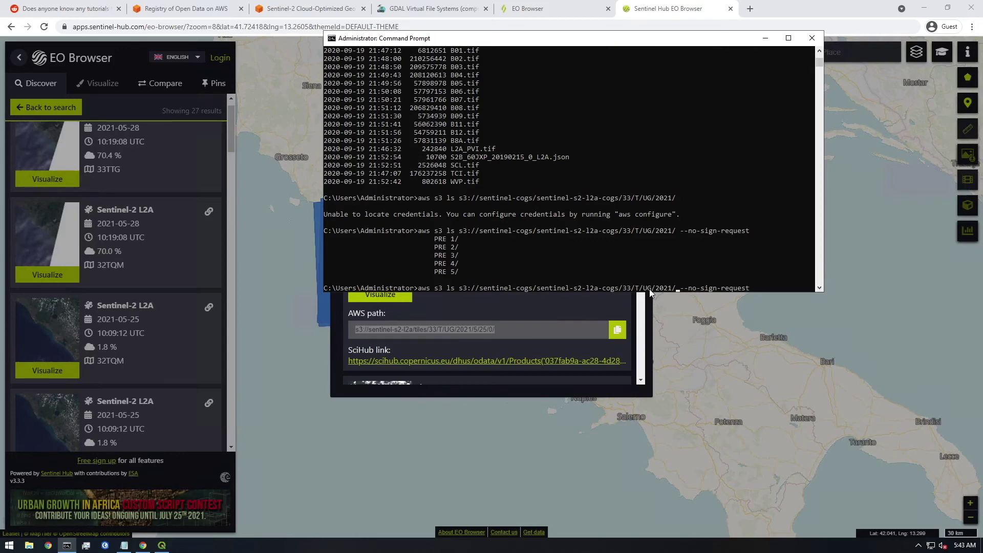
pyautogui.write('5/')
pyautogui.press('Return')
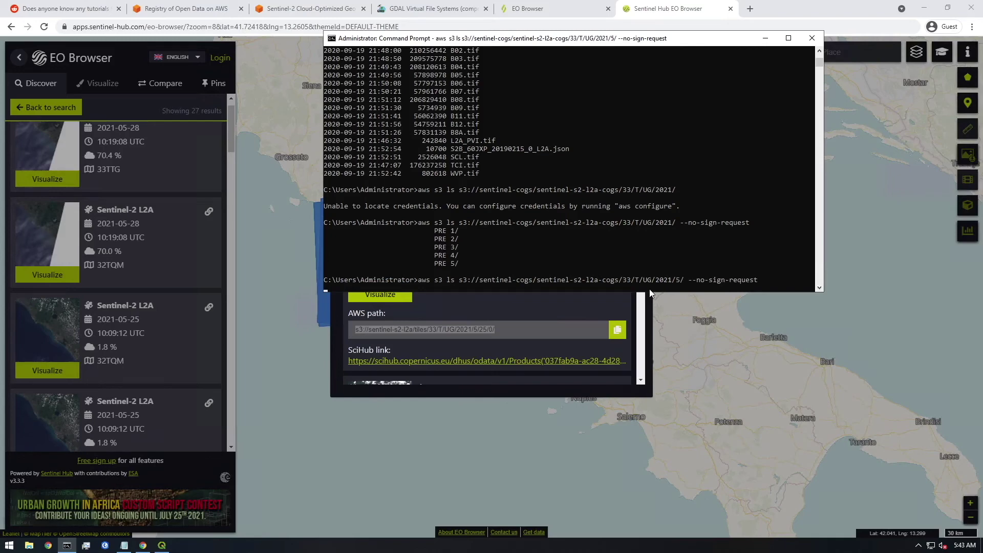
# - List the files of scene folder S2A_33TUG_20210507_0_L2A/
pyautogui.press('Up')
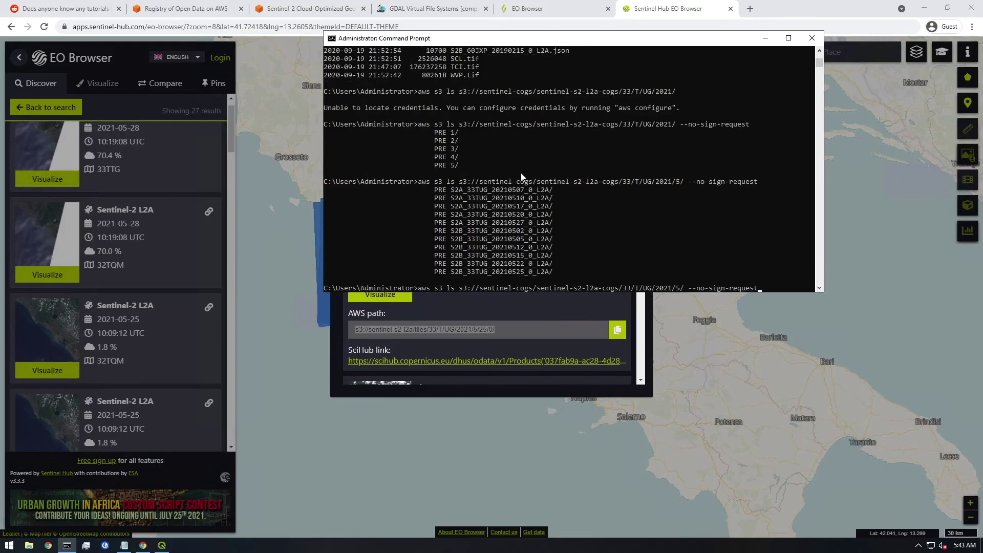
pyautogui.moveTo(452, 192); pyautogui.dragTo(546, 191)
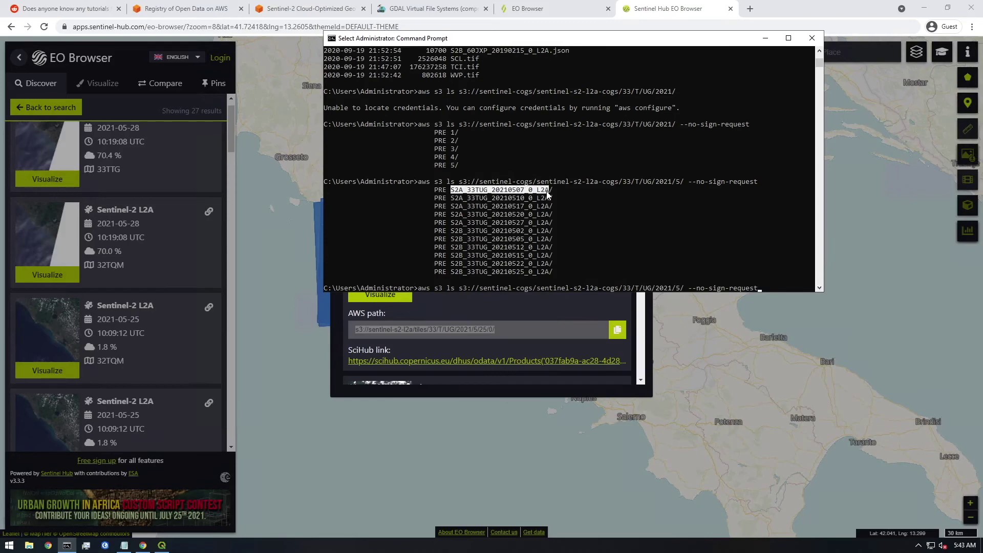
pyautogui.rightClick(546, 191)
pyautogui.click(712, 275)
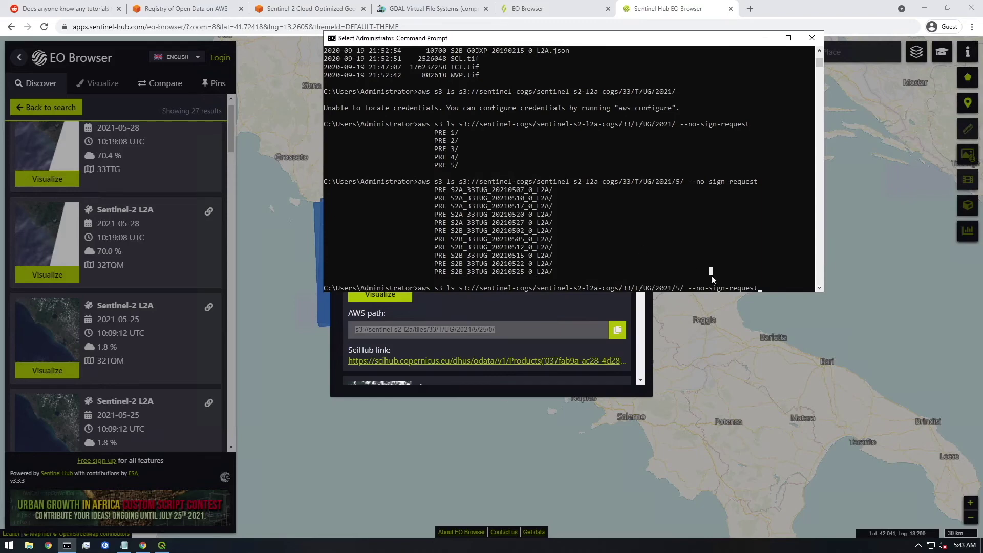
pyautogui.rightClick(712, 278)
pyautogui.rightClick(687, 287)
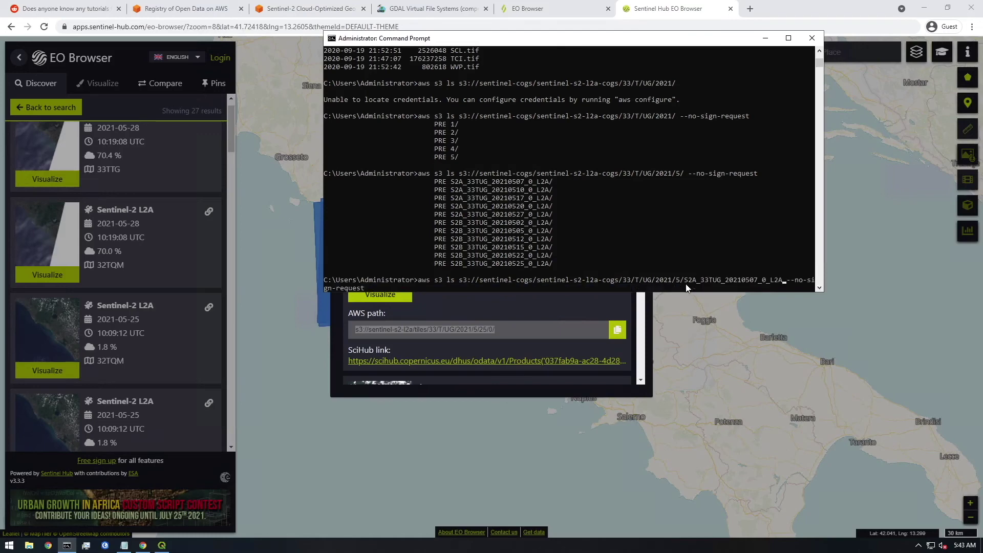
pyautogui.write('/')
pyautogui.press('Return')
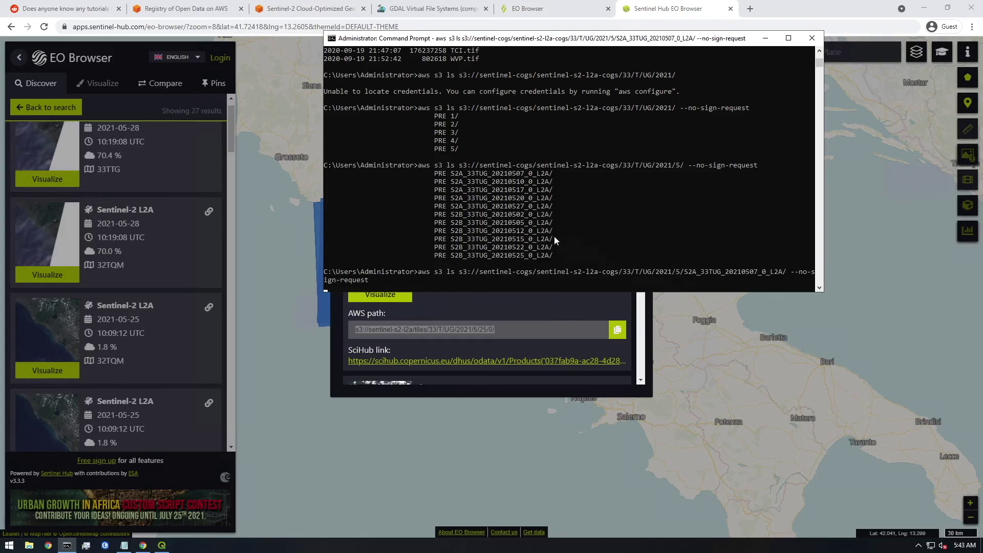
# - Append the copied L2A_PVI file name to the recalled scene path
pyautogui.moveTo(450, 238); pyautogui.dragTo(481, 239)
pyautogui.rightClick(472, 238)
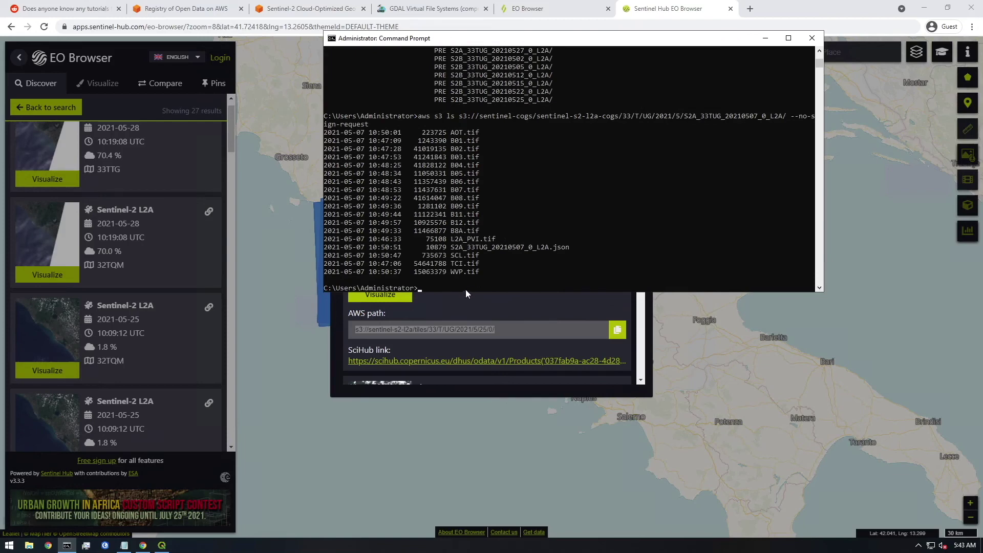
pyautogui.press('Up')
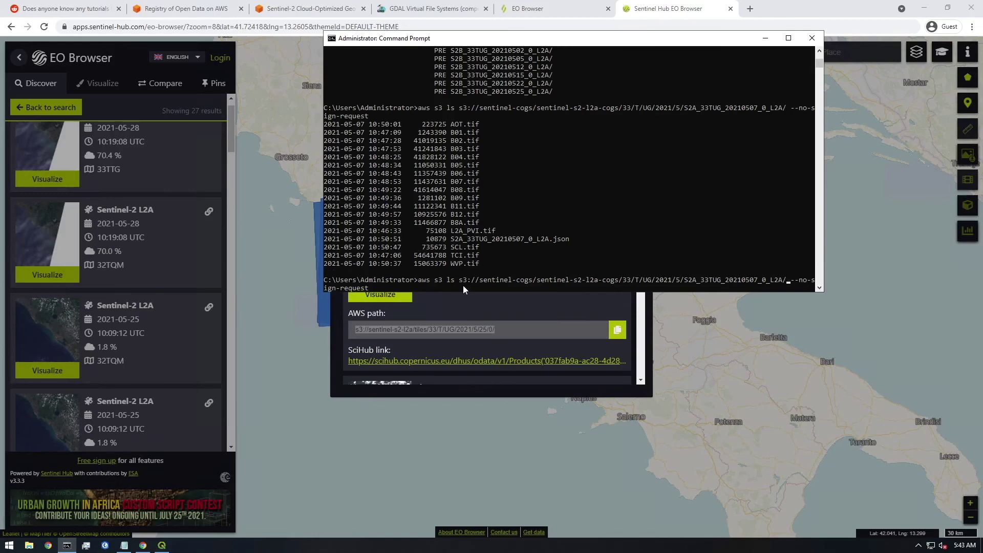
pyautogui.rightClick(787, 287)
# - Replace the object key with the S2A_33TUG_20210507_0_L2A L2A_PVI.tif path and add the layer
pyautogui.moveTo(536, 279); pyautogui.dragTo(812, 282)
pyautogui.rightClick(795, 283)
pyautogui.click(161, 545)
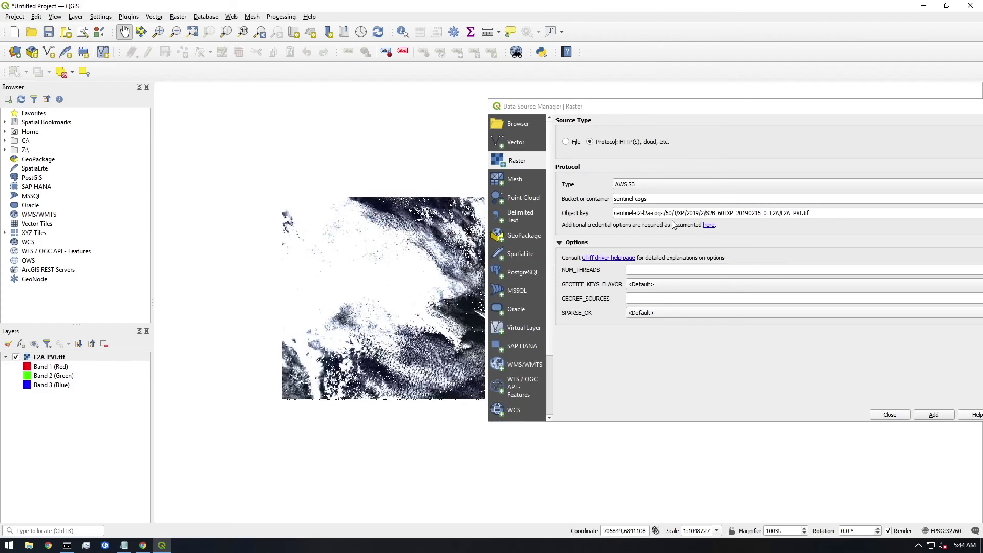
pyautogui.moveTo(810, 213); pyautogui.dragTo(615, 213)
pyautogui.rightClick(633, 218)
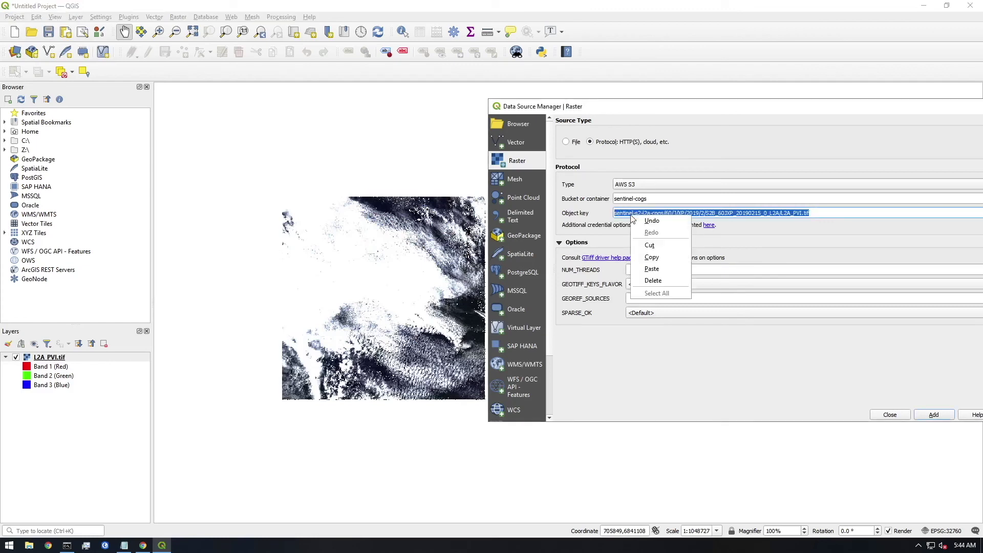
pyautogui.click(655, 258)
pyautogui.hotkey('ctrl', 'v')
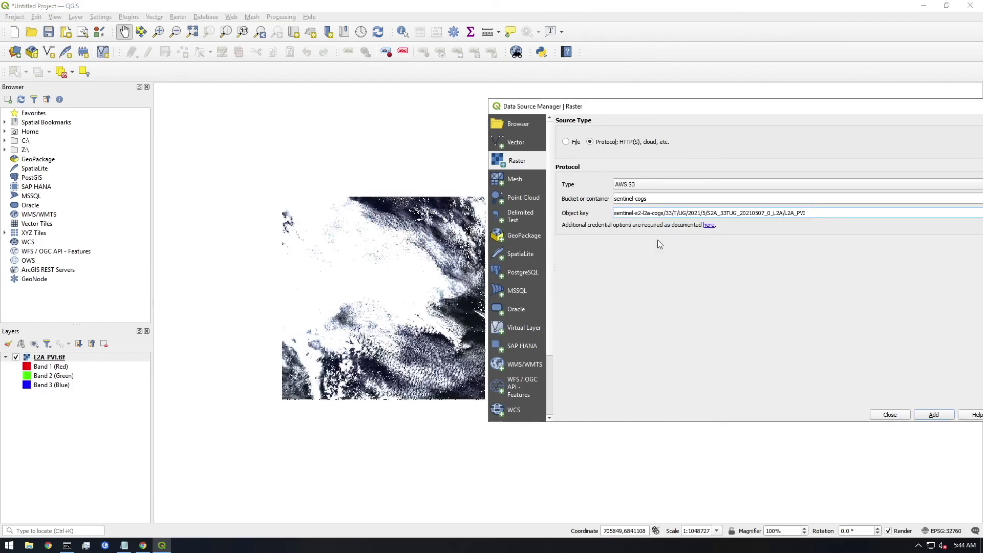
pyautogui.write('.tif')
pyautogui.click(934, 415)
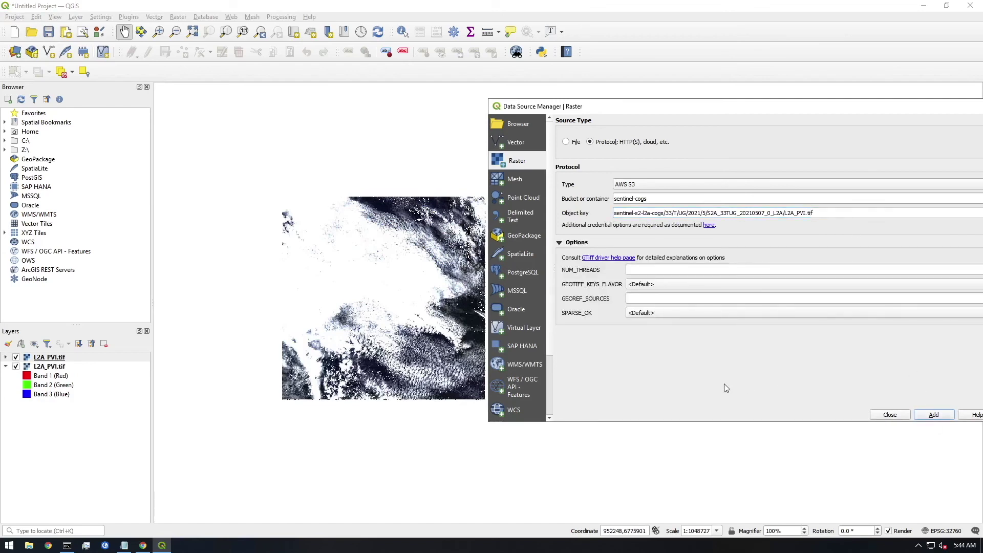
# - Close the Data Source Manager and zoom to the new L2A_PVI.tif layer
pyautogui.click(890, 415)
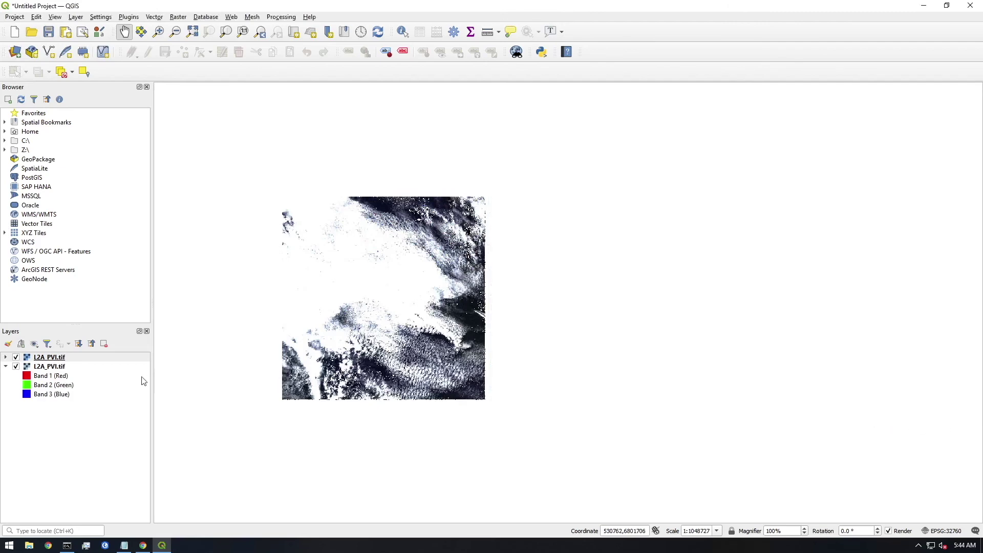
pyautogui.click(39, 358)
pyautogui.rightClick(40, 359)
pyautogui.click(67, 361)
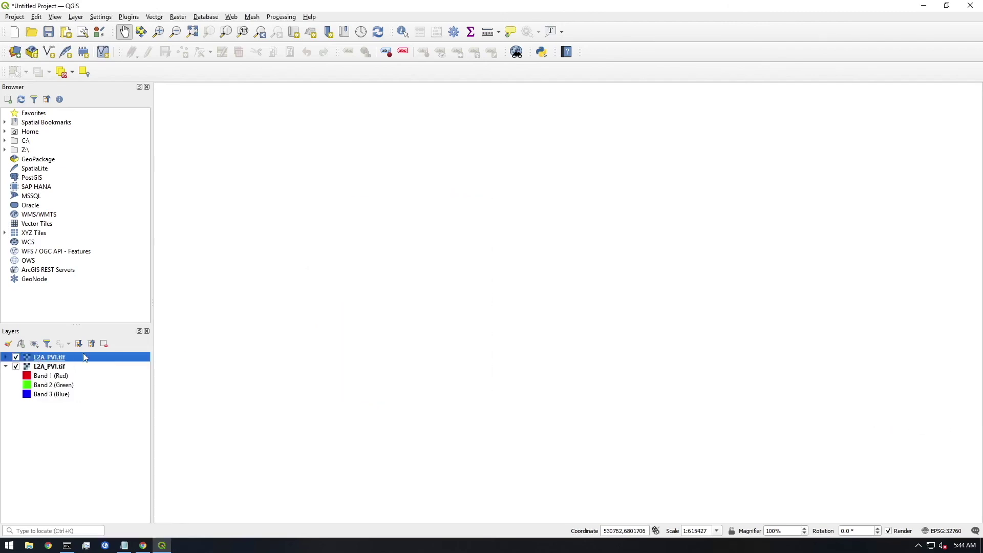
# - Scroll-zoom to inspect the 7 May 33TUG preview, then return to EO Browser in Chrome
pyautogui.scroll(2, 432, 329)
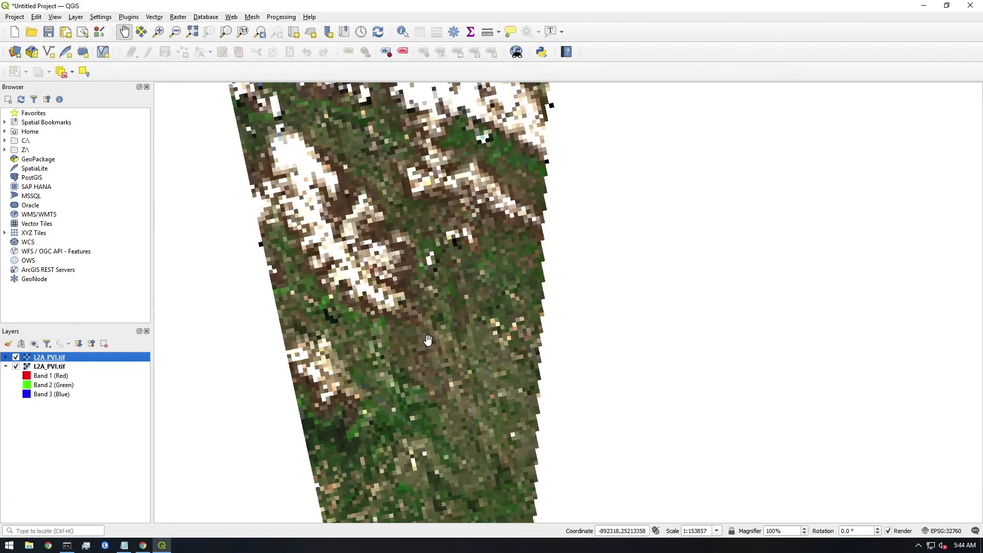
pyautogui.scroll(1, 414, 311)
pyautogui.scroll(-5, 471, 368)
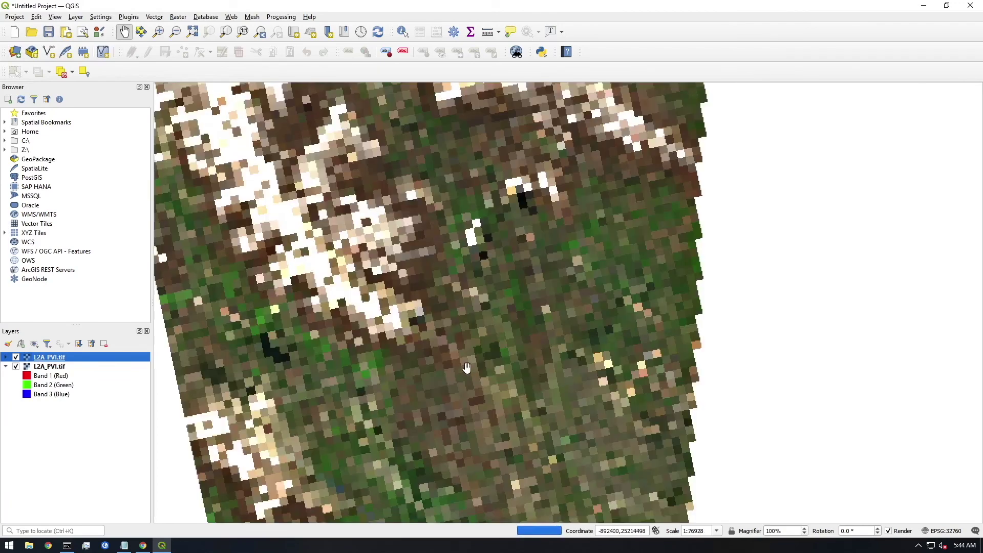
pyautogui.scroll(1, 412, 330)
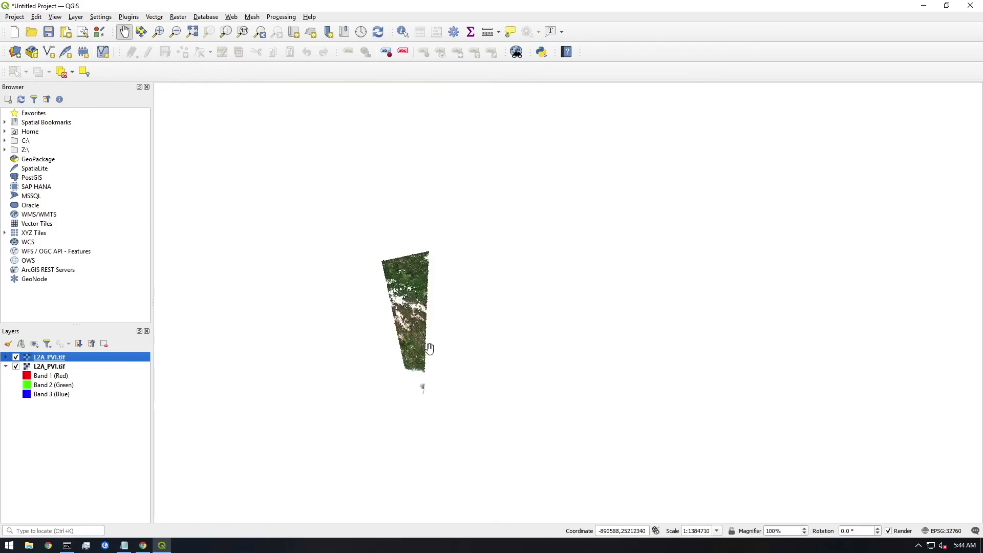
pyautogui.scroll(1, 411, 310)
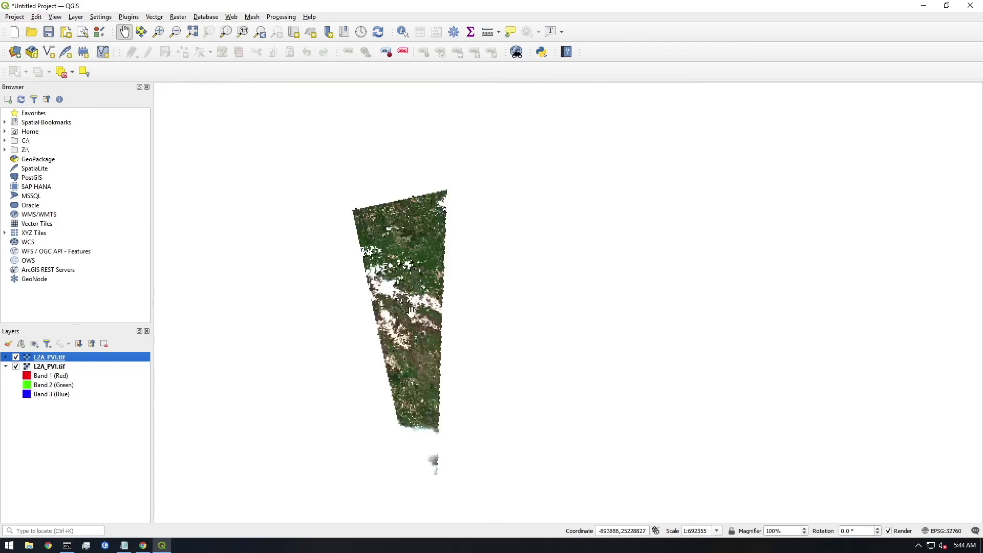
pyautogui.scroll(1, 411, 311)
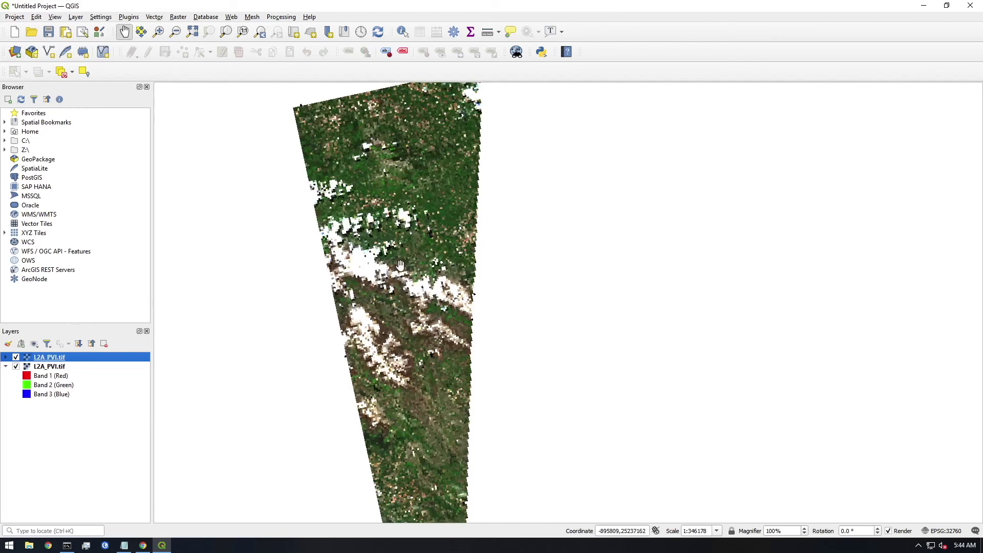
pyautogui.scroll(1, 418, 387)
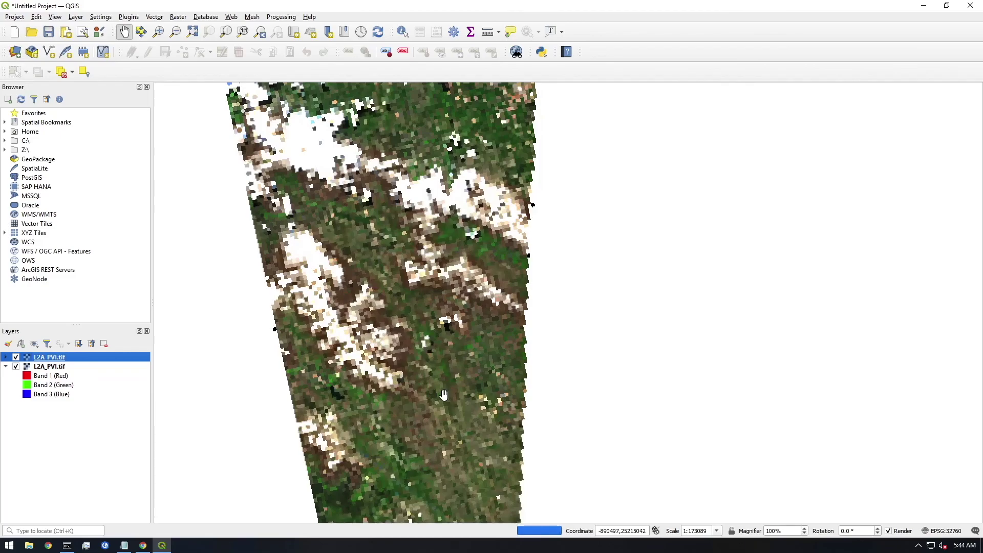
pyautogui.scroll(-1, 442, 395)
pyautogui.click(143, 546)
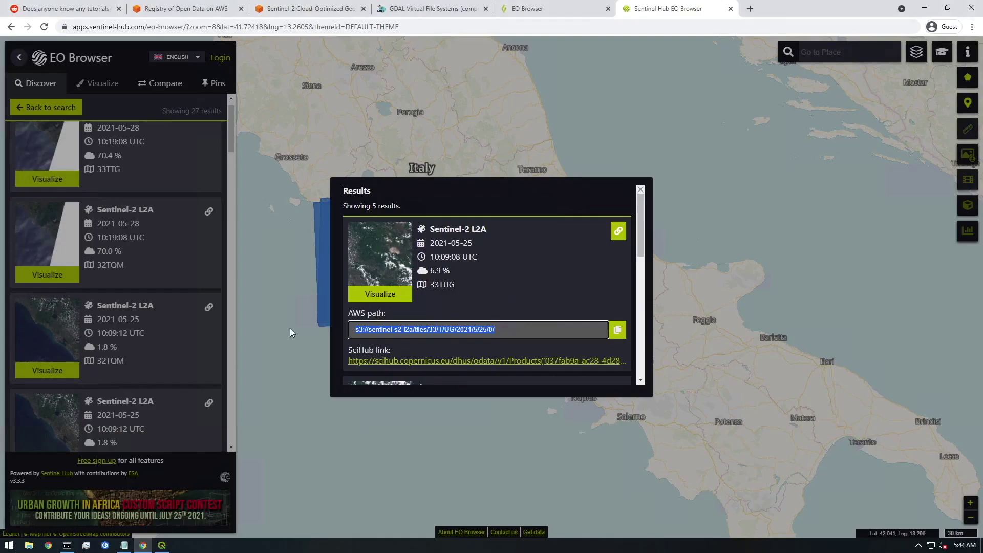
# - Find the tutorial author's YouTube channel, open the ArcGIS Pro Scripting with Python and Arcpy playlist, then return to the Sentinel-2 COG tab
pyautogui.click(750, 10)
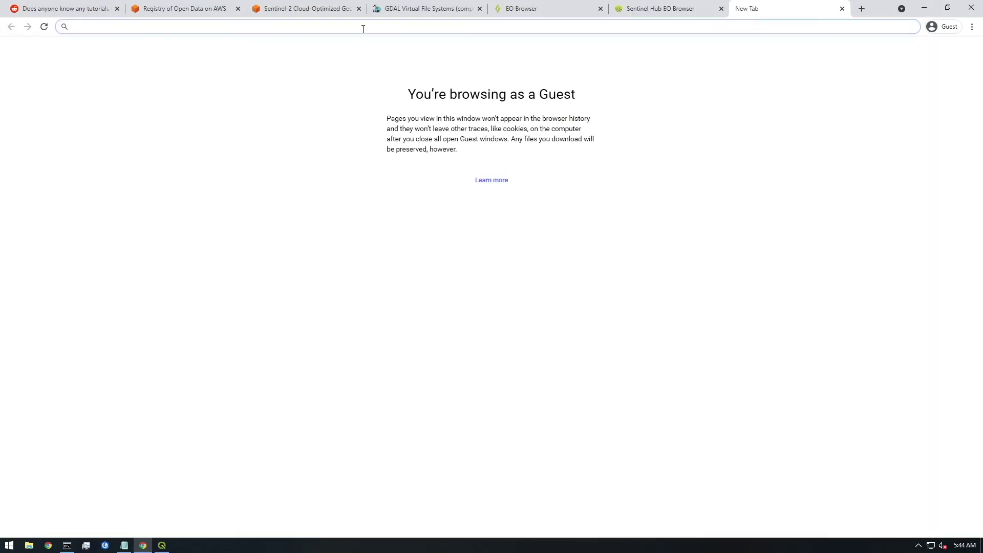
pyautogui.write('youtbueb')
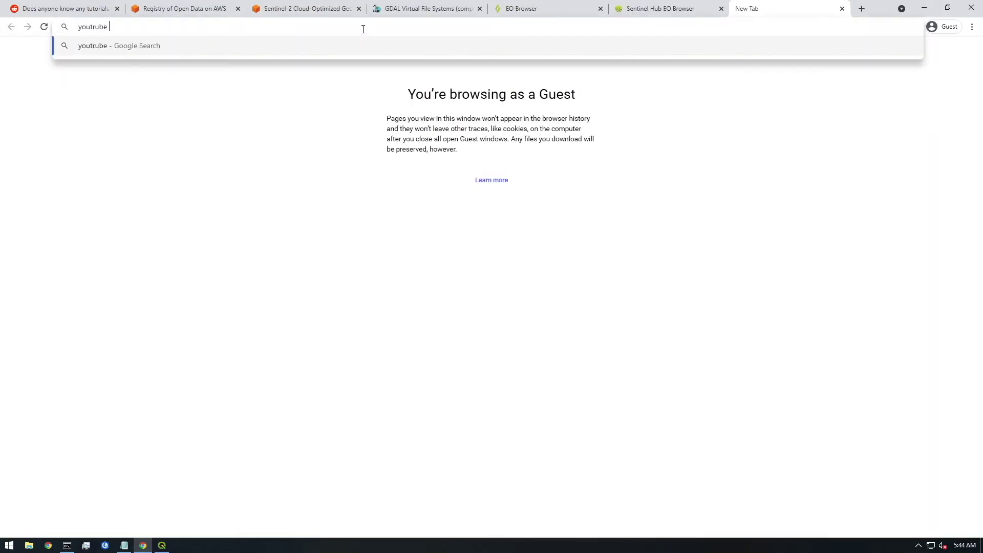
pyautogui.press('BackSpace')
pyautogui.press('BackSpace')
pyautogui.press('BackSpace')
pyautogui.press('BackSpace')
pyautogui.write('ube franchyze923')
pyautogui.press('Return')
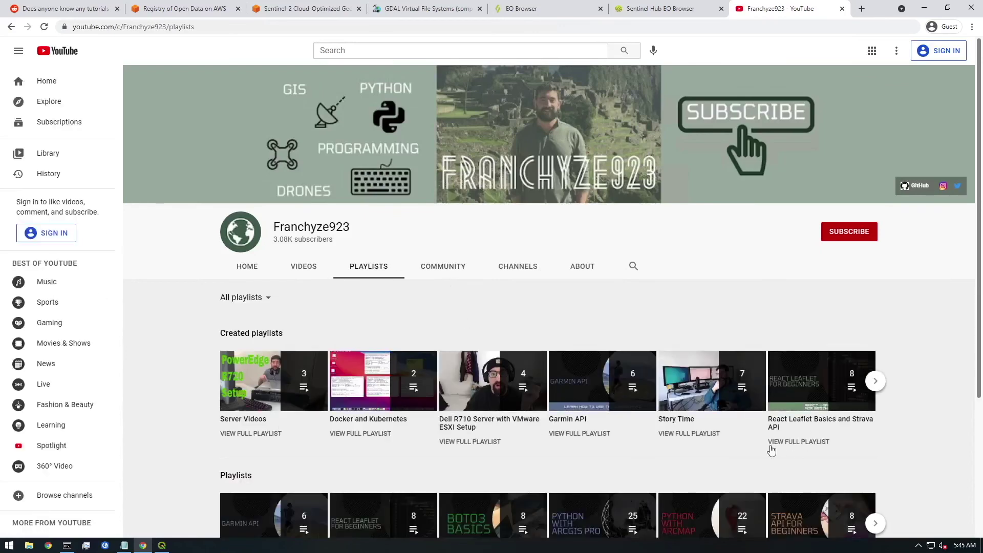
pyautogui.scroll(-2, 771, 449)
pyautogui.click(607, 490)
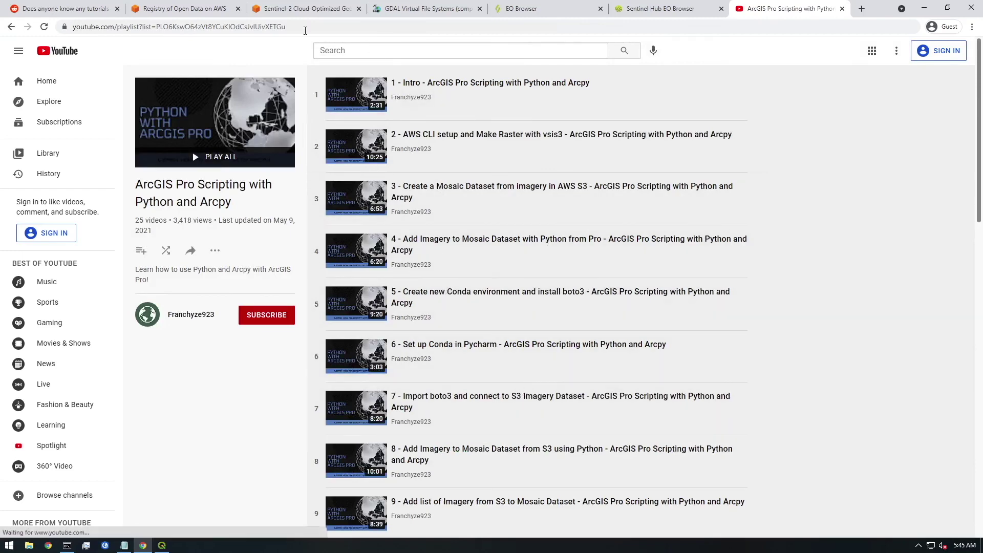
pyautogui.click(294, 9)
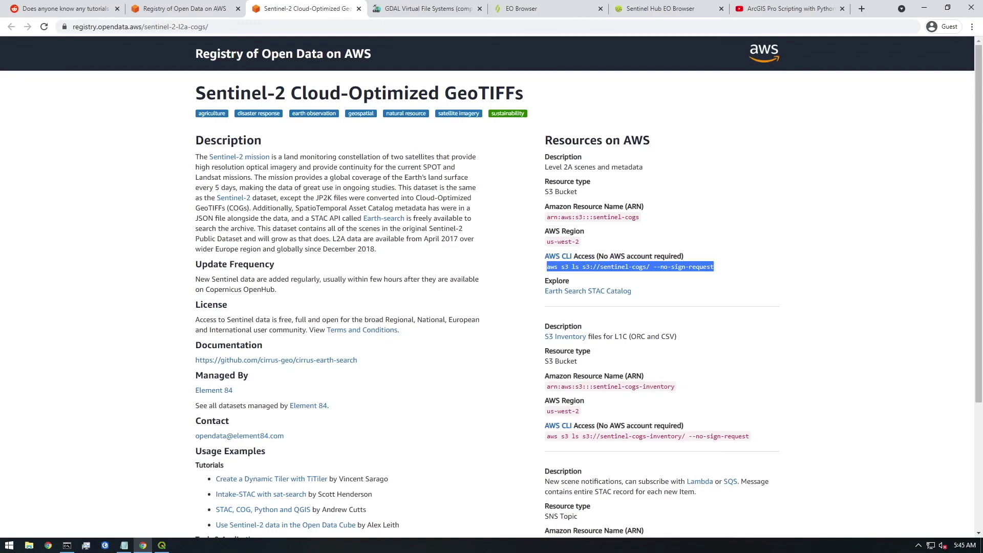